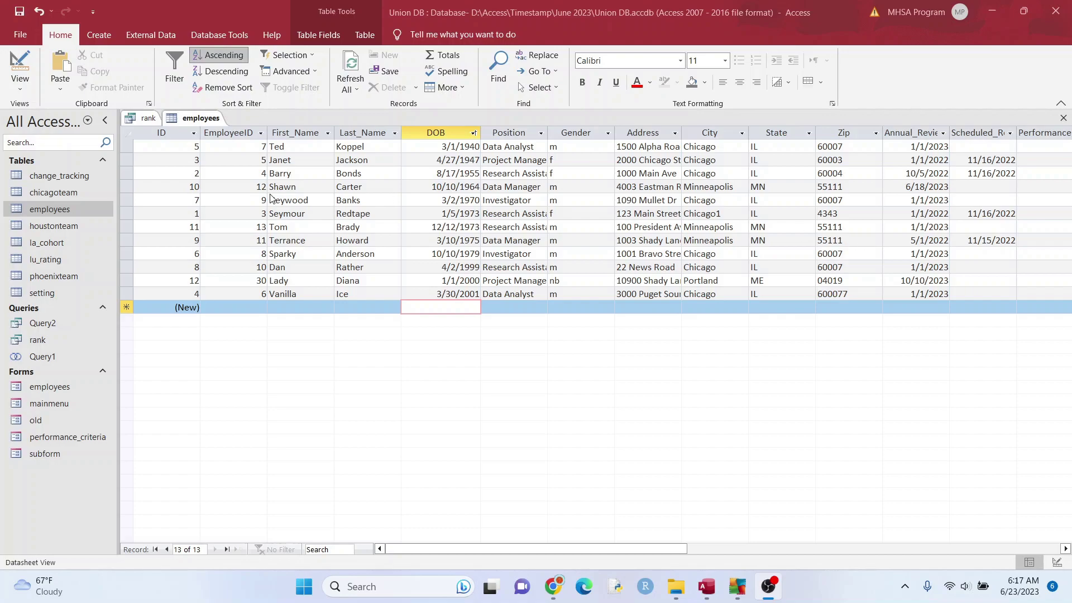
Bring up the rank query's results and select its rank column to review the rankings.
{"action": "left_click", "coordinate": [137, 120]}
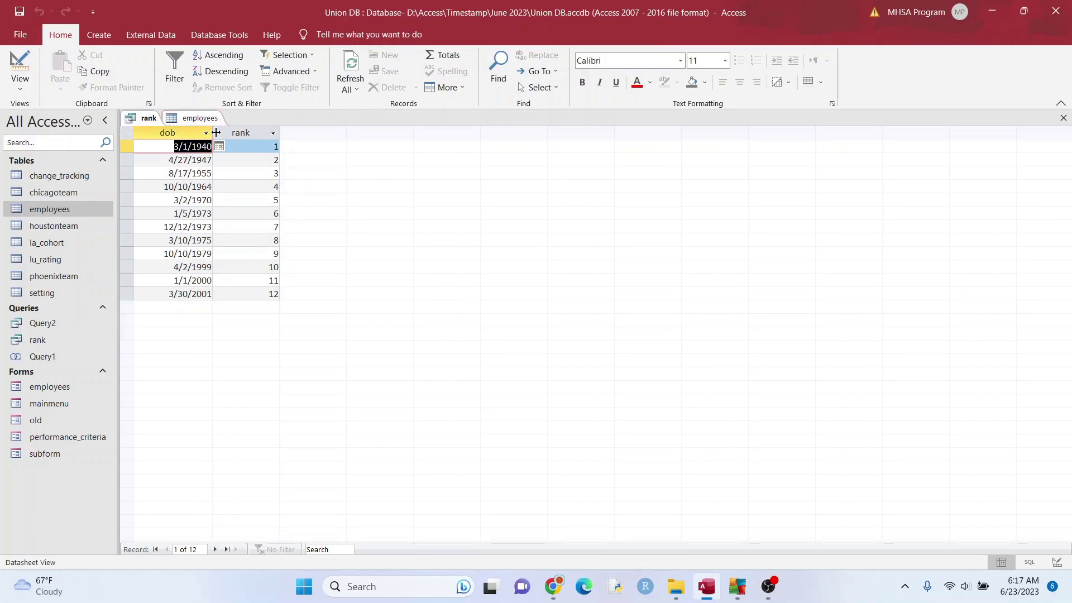
{"action": "left_click", "coordinate": [249, 132]}
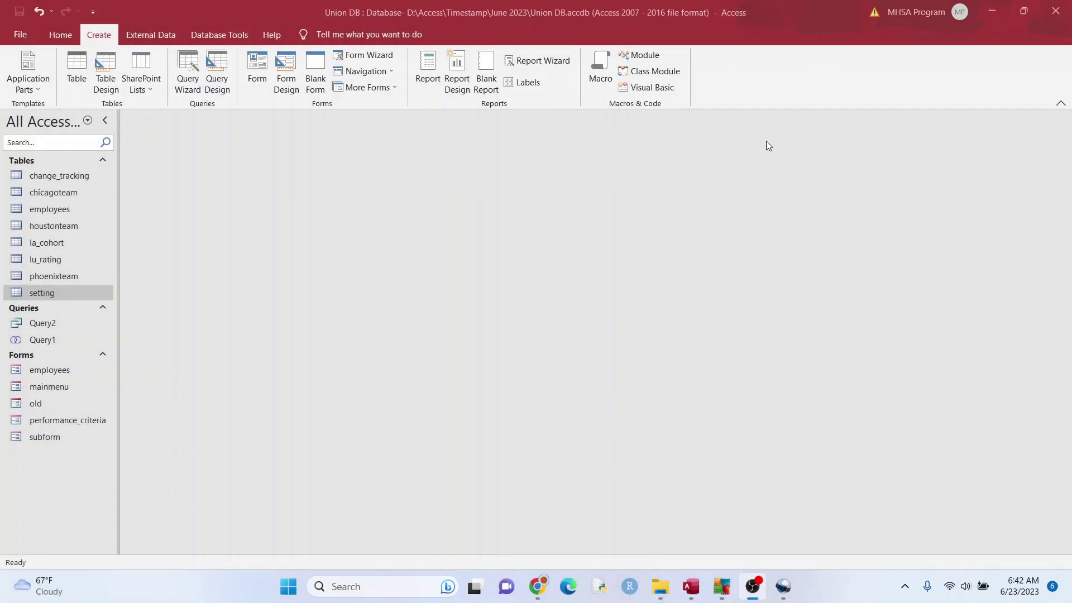
Build a design query on employees with First_Name, Last_Name and DOB, sorted by DOB ascending.
{"action": "left_click", "coordinate": [217, 91]}
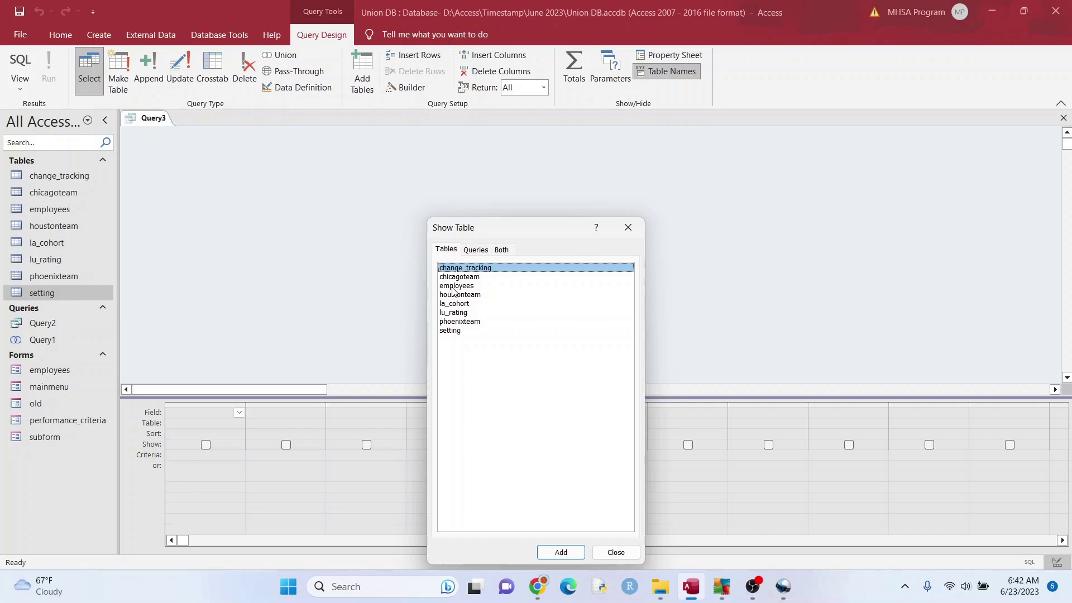
{"action": "double_click", "coordinate": [454, 287]}
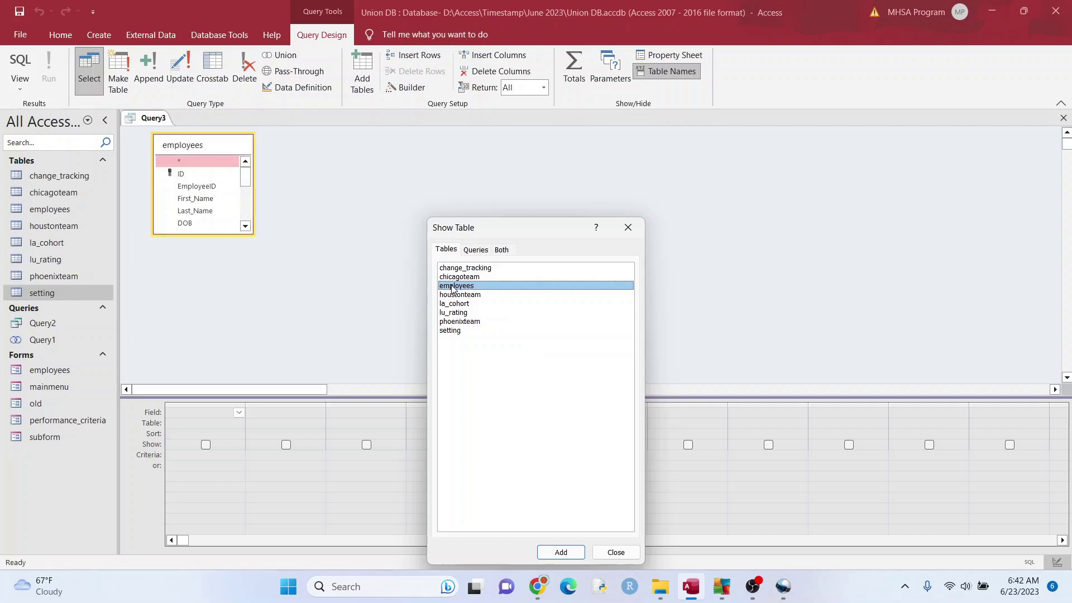
{"action": "left_click", "coordinate": [627, 228]}
{"action": "left_click", "coordinate": [194, 200]}
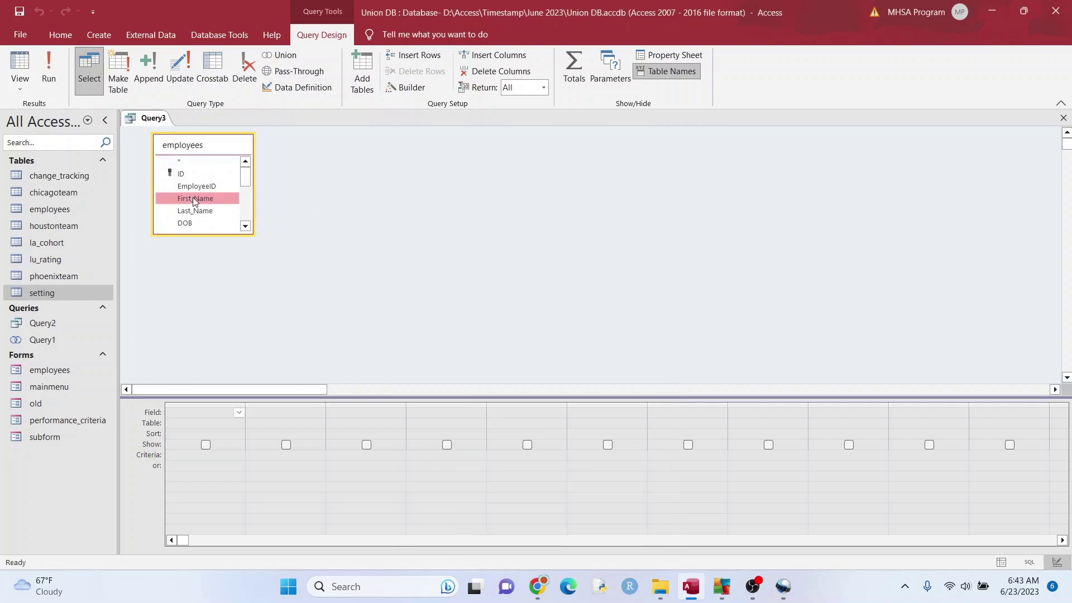
{"action": "double_click", "coordinate": [194, 199]}
{"action": "double_click", "coordinate": [195, 211]}
{"action": "double_click", "coordinate": [193, 223]}
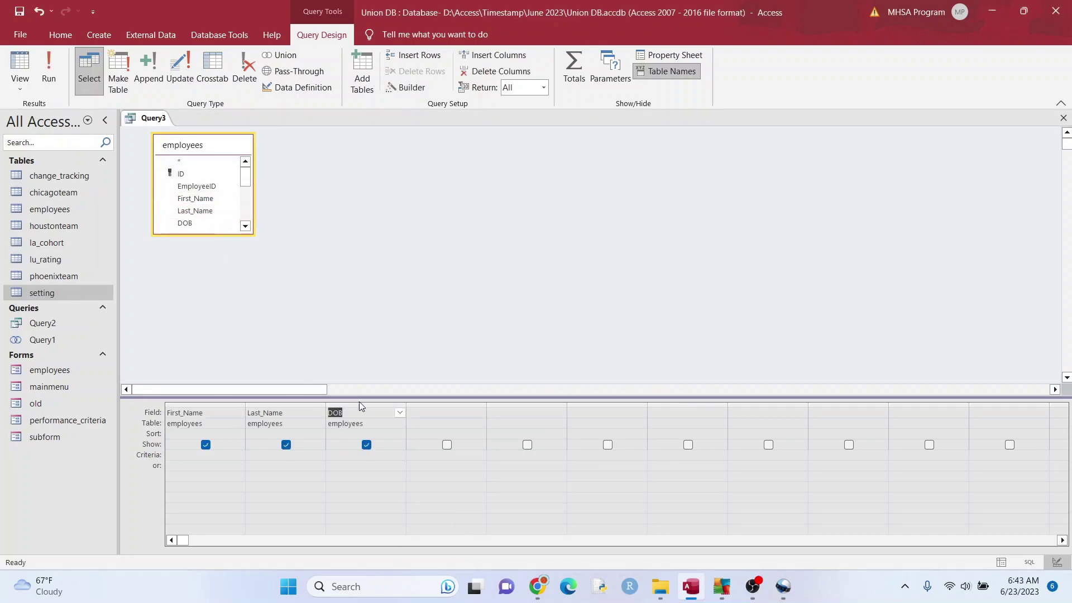
{"action": "left_click", "coordinate": [400, 434]}
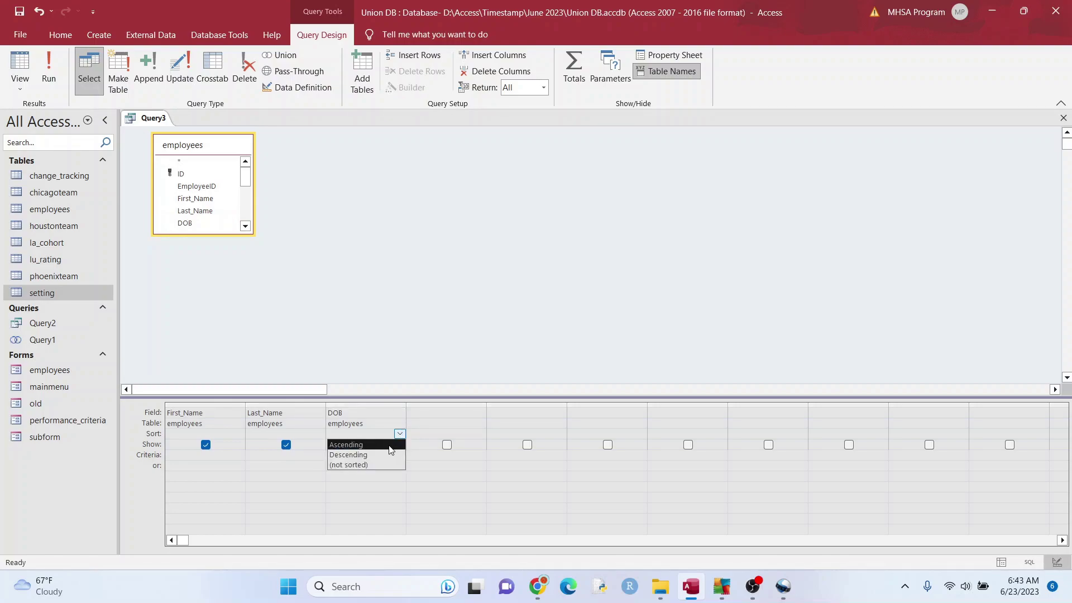
{"action": "left_click", "coordinate": [389, 444]}
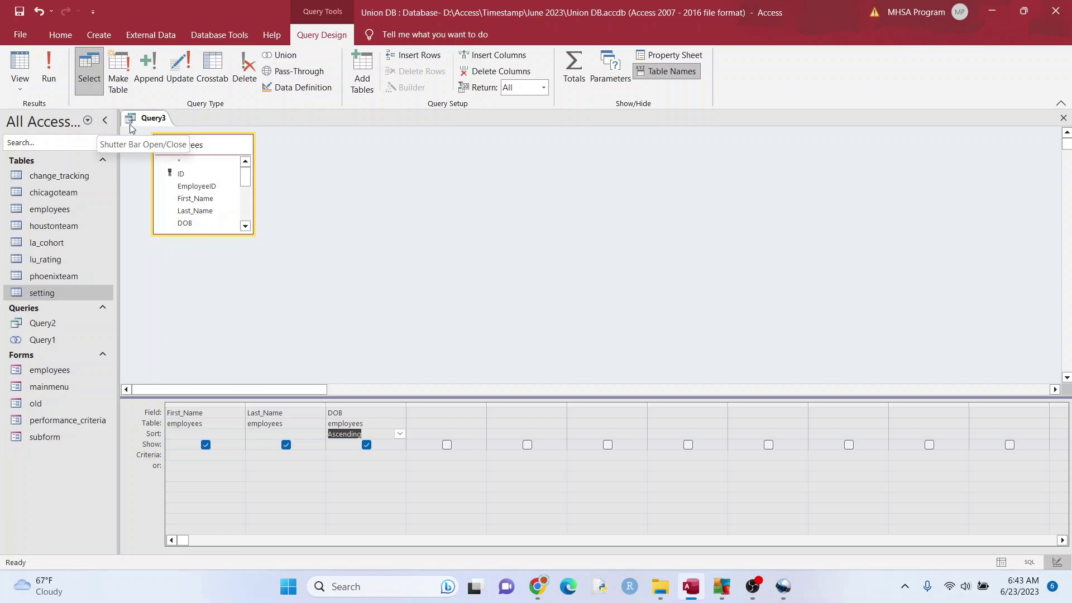
Make it a make-table query named ranktable and run it, pasting the 12 rows.
{"action": "left_click", "coordinate": [118, 85]}
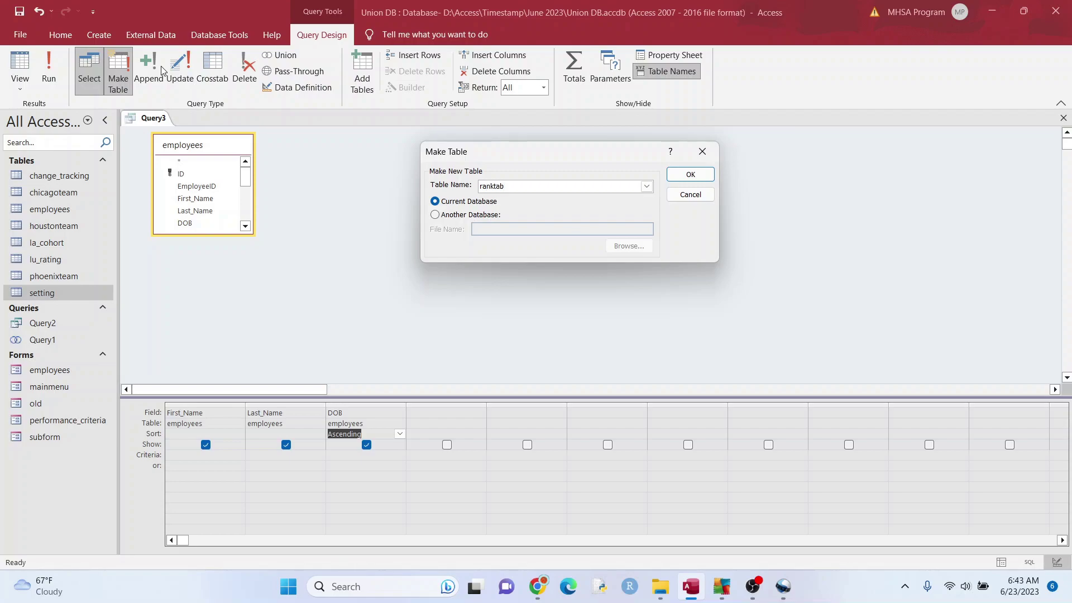
{"action": "left_click", "coordinate": [690, 176]}
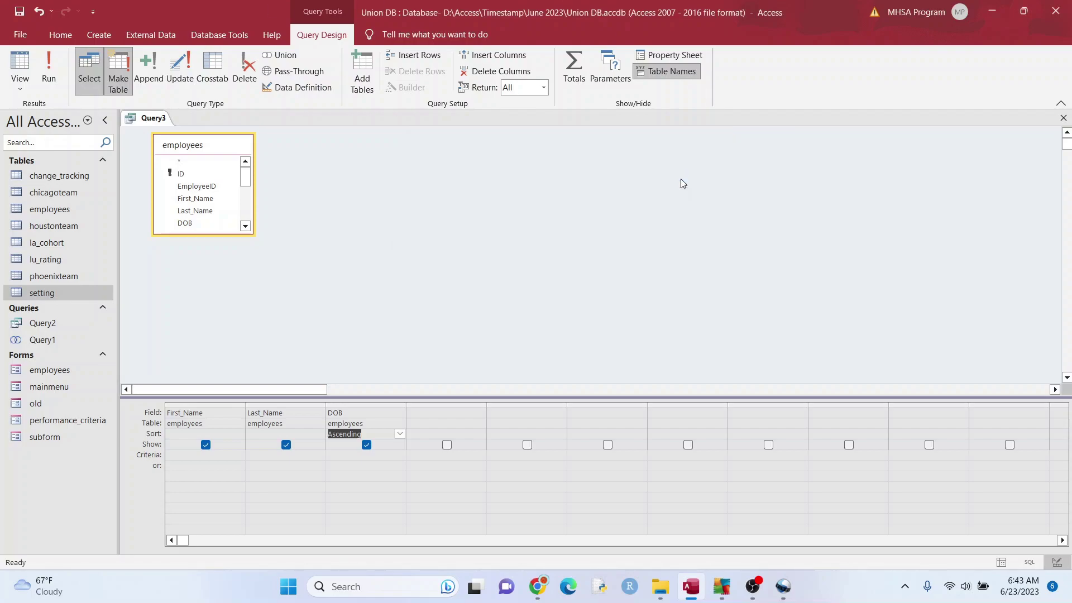
{"action": "left_click", "coordinate": [59, 78]}
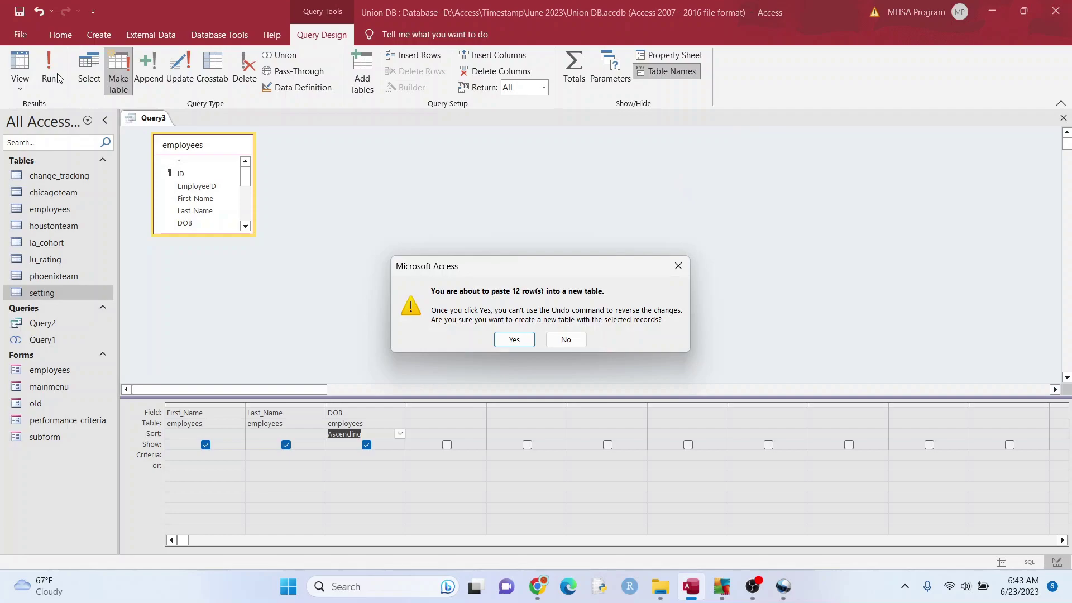
{"action": "left_click", "coordinate": [513, 339]}
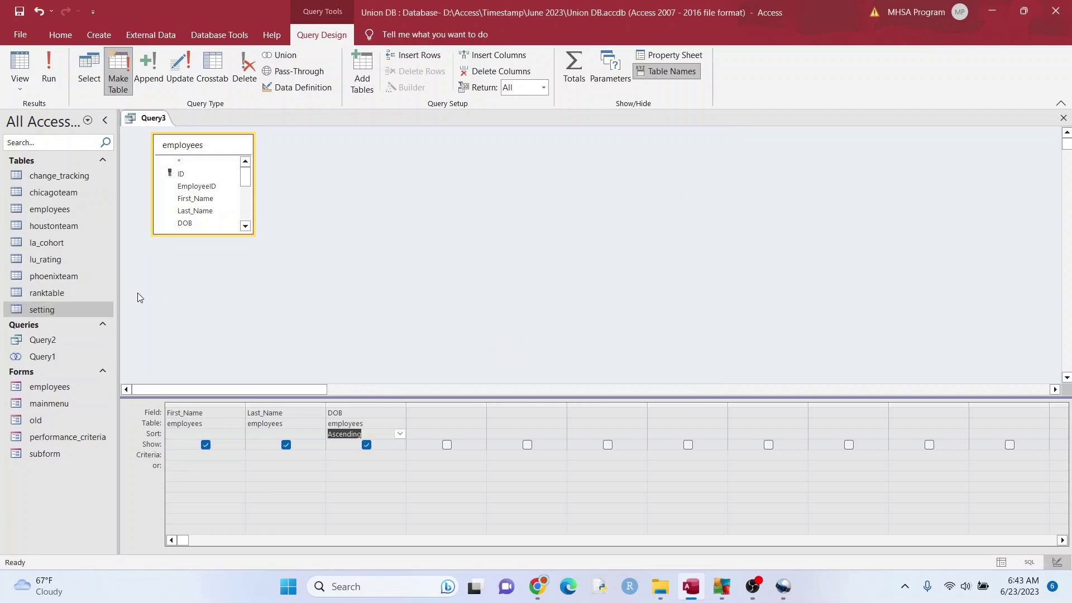
Open ranktable in Design View and add a Rank field of type AutoNumber.
{"action": "double_click", "coordinate": [47, 293]}
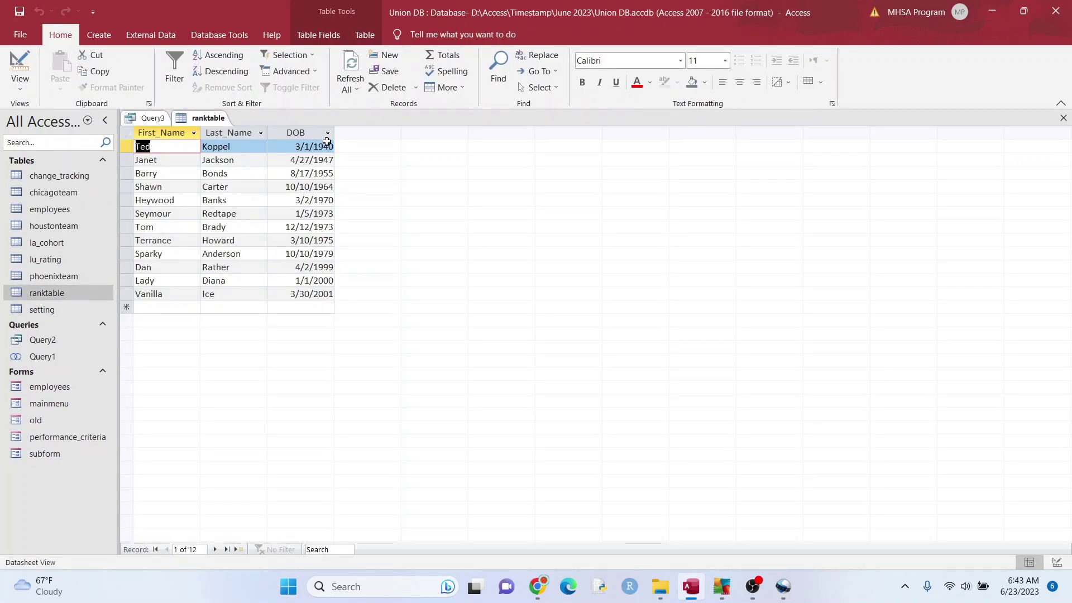
{"action": "right_click", "coordinate": [210, 117]}
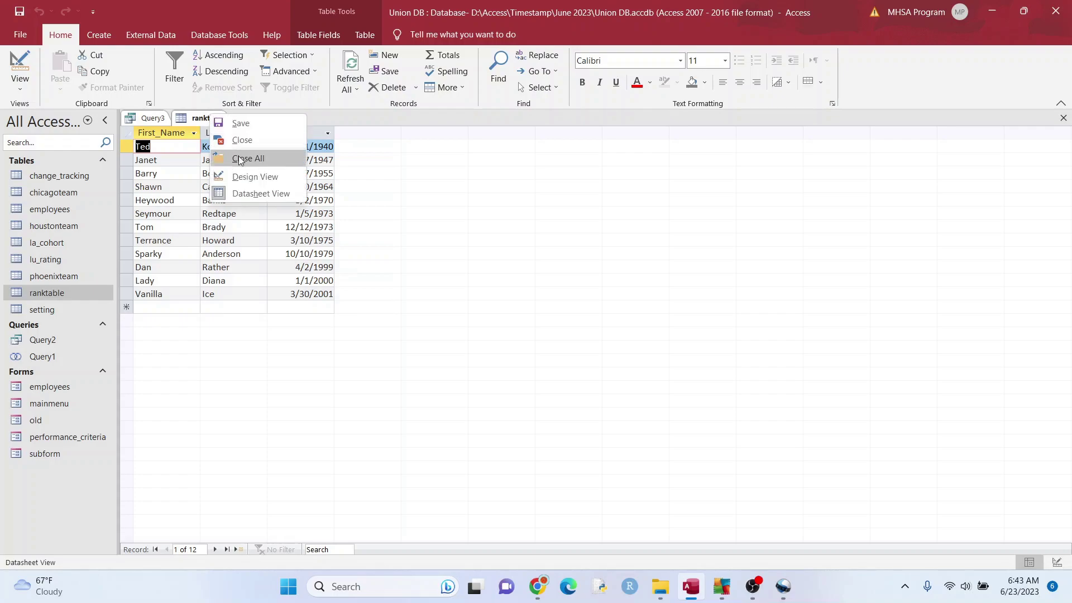
{"action": "left_click", "coordinate": [253, 177]}
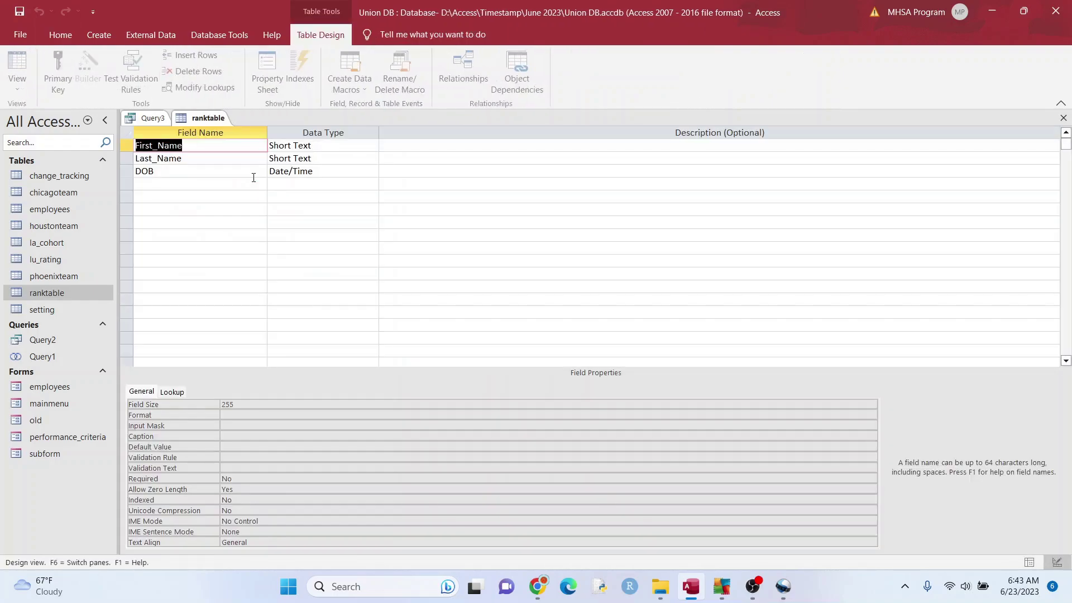
{"action": "left_click", "coordinate": [195, 183]}
{"action": "type", "text": "Rank"}
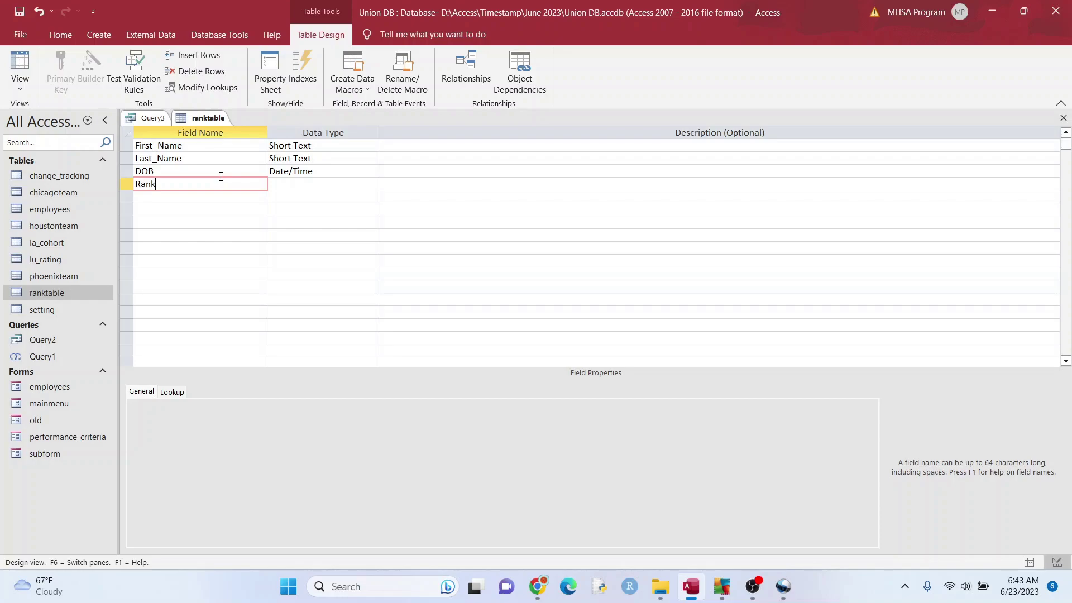
{"action": "key", "text": "Tab"}
{"action": "type", "text": "a"}
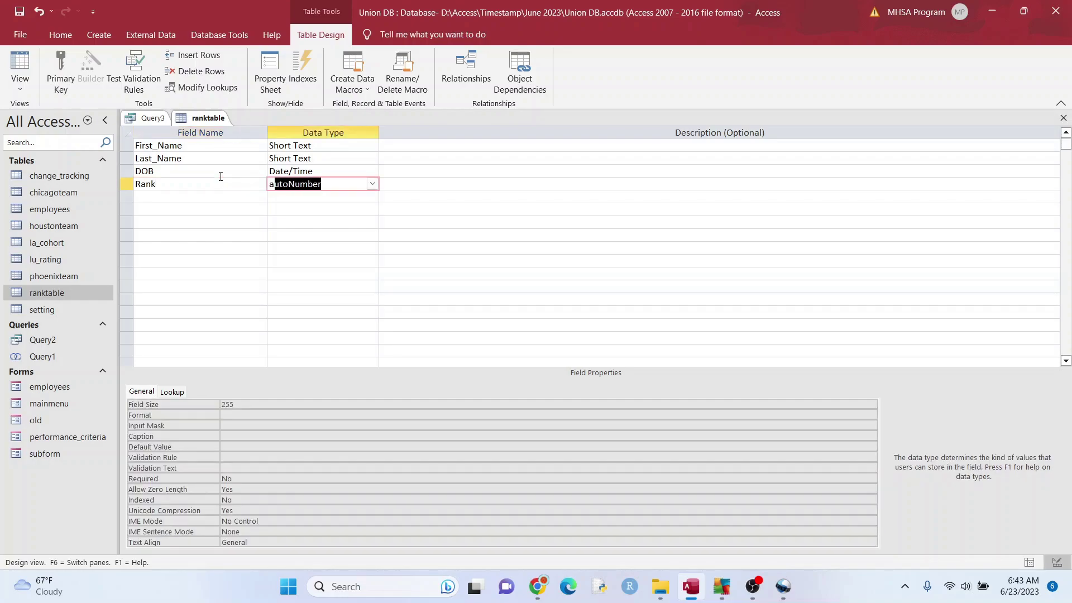
Save the ranktable design and view its records, checking the Rank and DOB columns.
{"action": "right_click", "coordinate": [204, 119]}
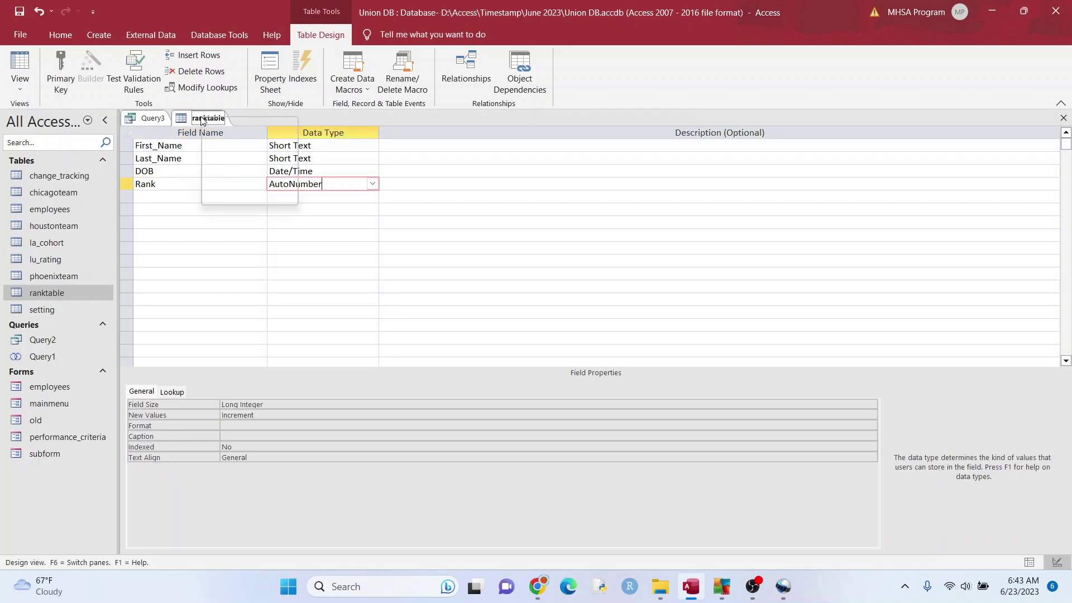
{"action": "left_click", "coordinate": [221, 127]}
{"action": "right_click", "coordinate": [218, 121]}
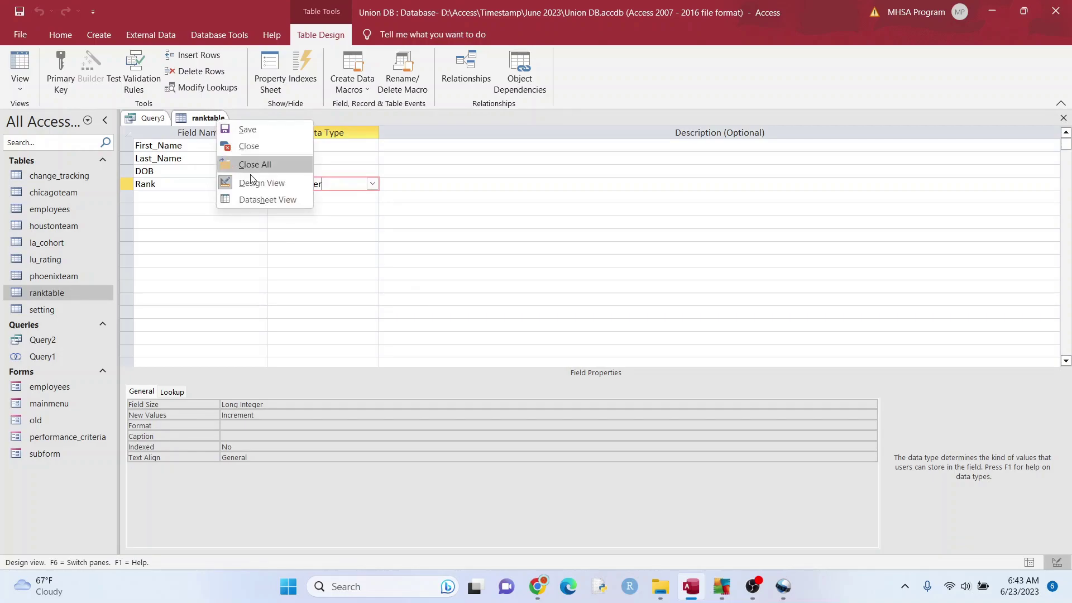
{"action": "left_click", "coordinate": [264, 204]}
{"action": "left_click", "coordinate": [367, 133]}
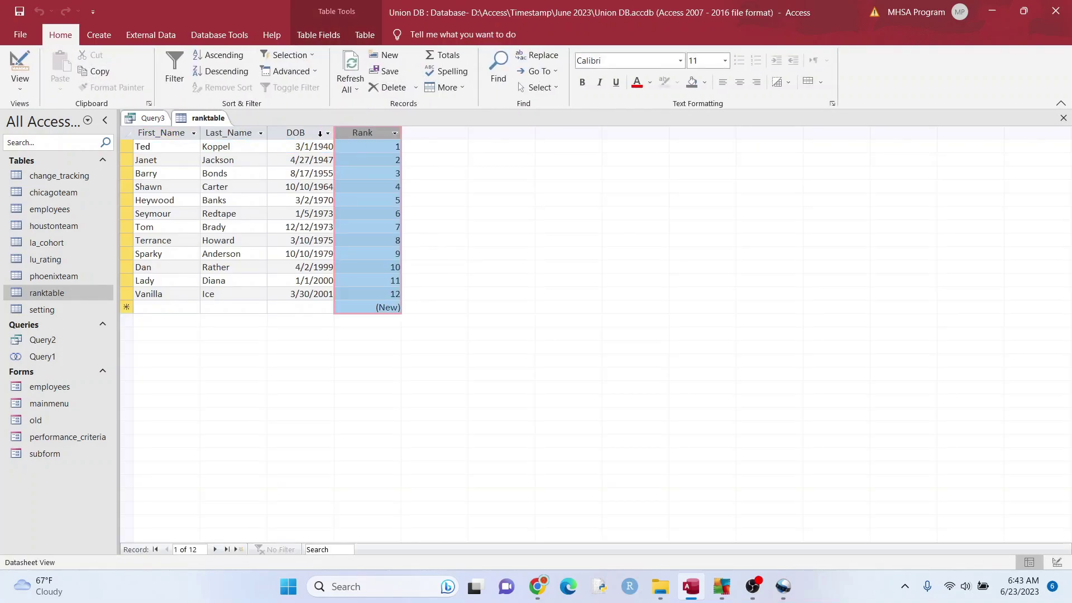
{"action": "left_click", "coordinate": [308, 133]}
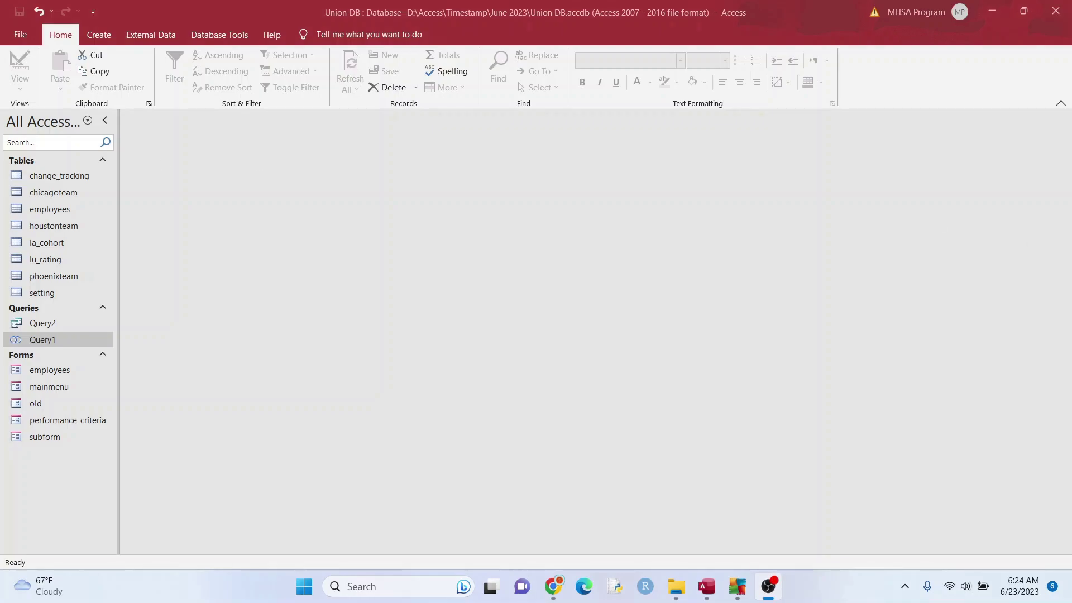
Open the employees table and select its DOB and Annual_Review columns.
{"action": "double_click", "coordinate": [66, 208]}
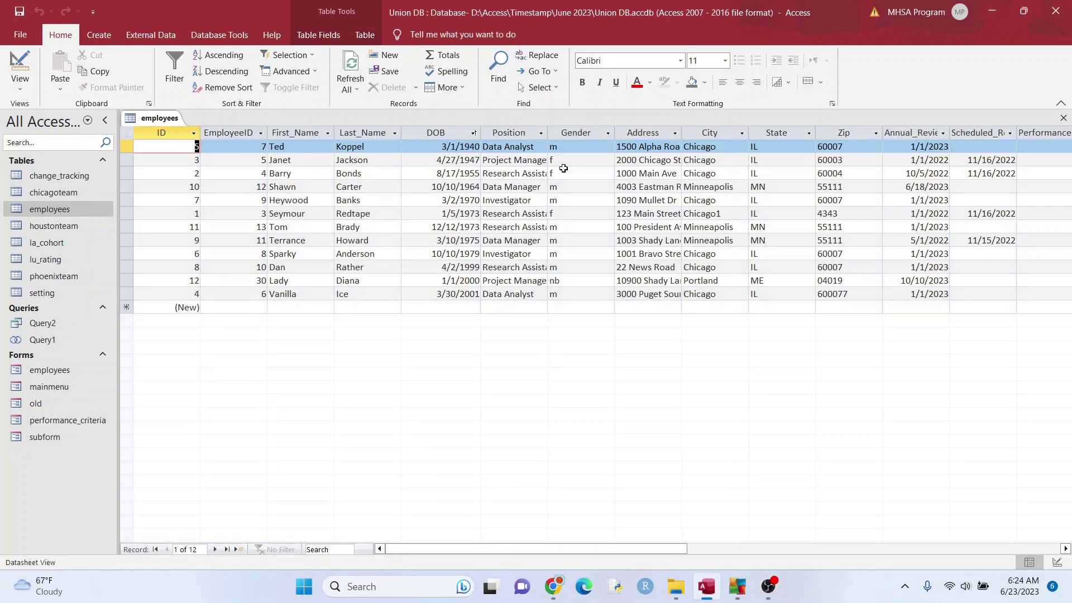
{"action": "left_click", "coordinate": [442, 133]}
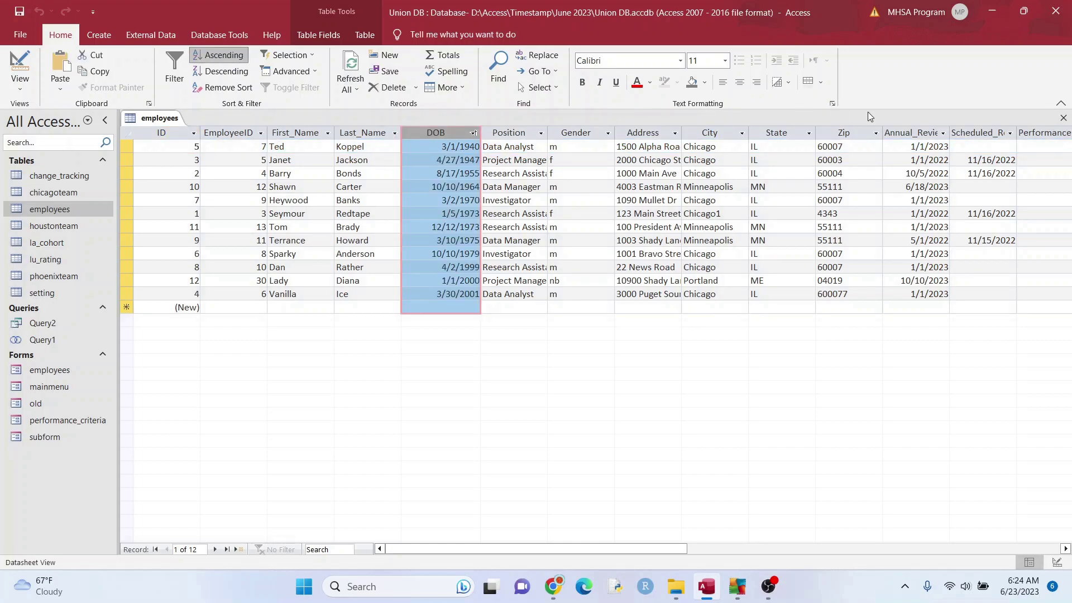
{"action": "left_click", "coordinate": [918, 133]}
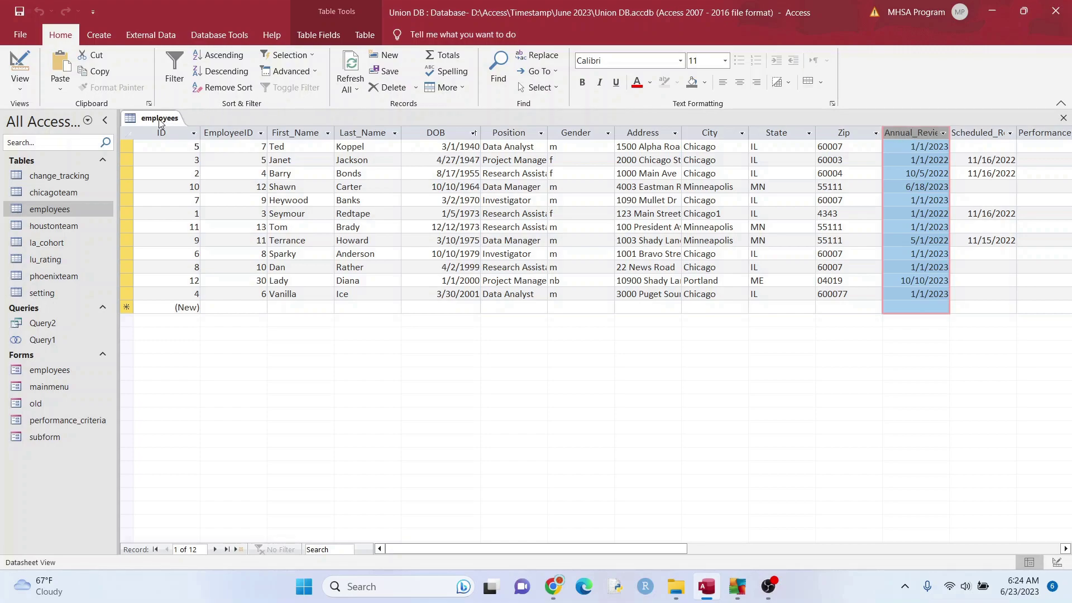
Create a new query on the employees table and switch Query3 to SQL View.
{"action": "left_click", "coordinate": [96, 35]}
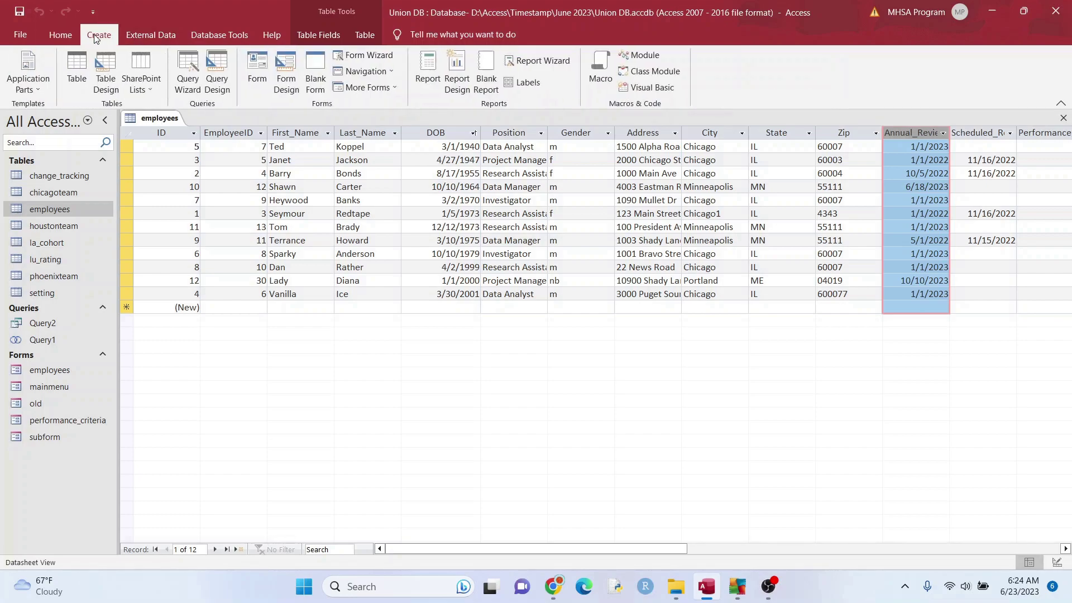
{"action": "left_click", "coordinate": [223, 91]}
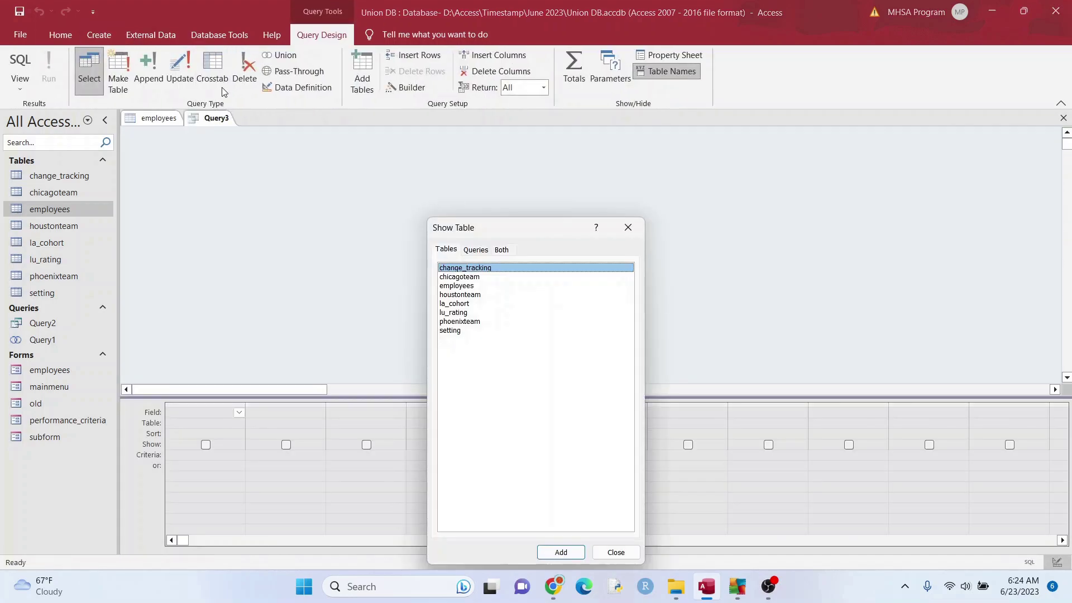
{"action": "left_click", "coordinate": [478, 287]}
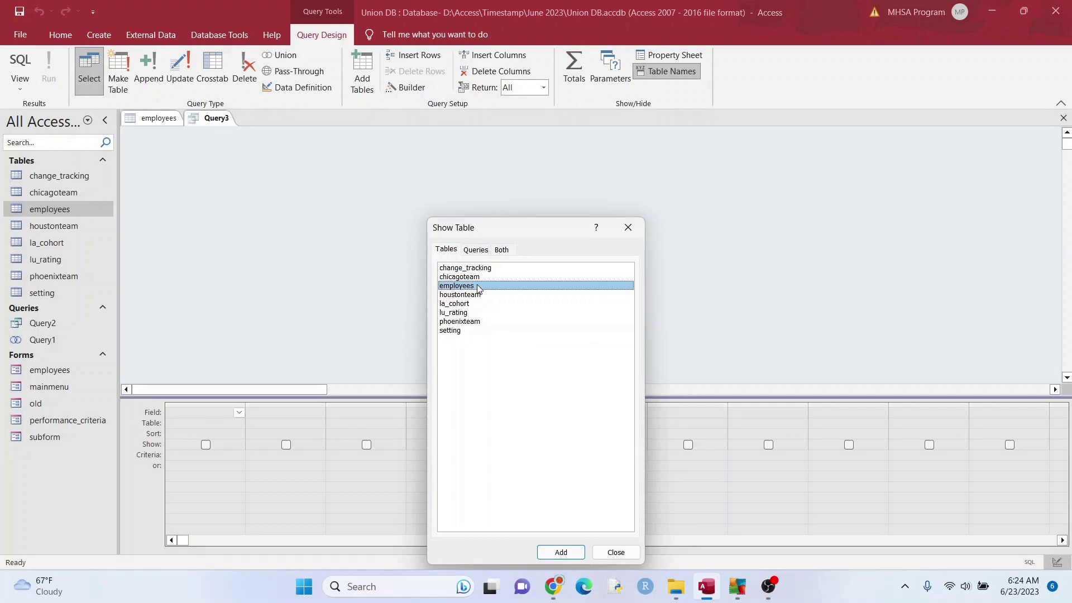
{"action": "double_click", "coordinate": [478, 286]}
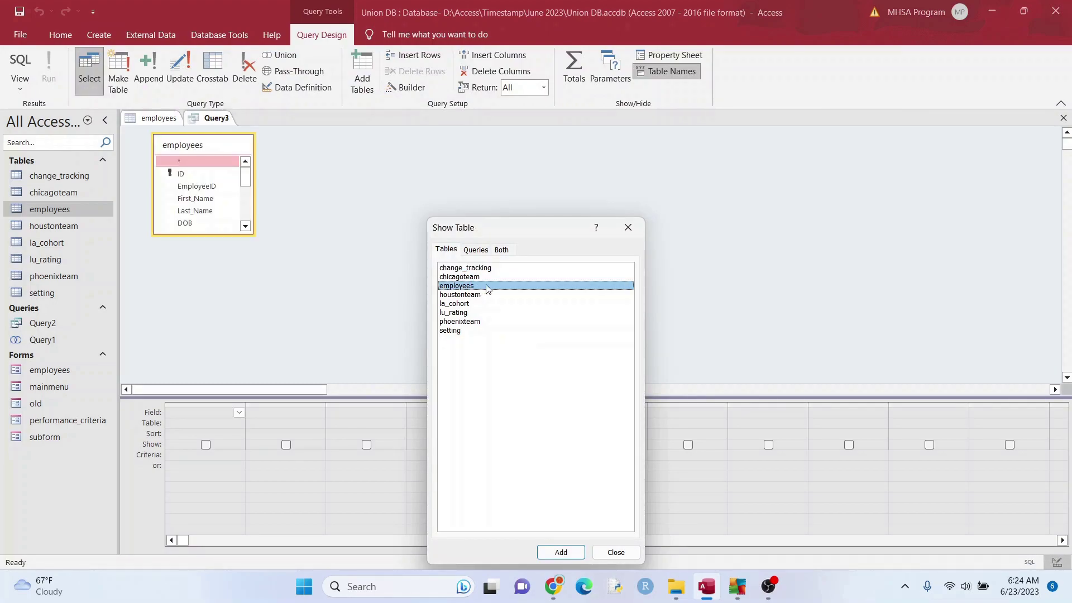
{"action": "left_click", "coordinate": [628, 229]}
{"action": "left_click_drag", "start_coordinate": [200, 236], "coordinate": [200, 358]}
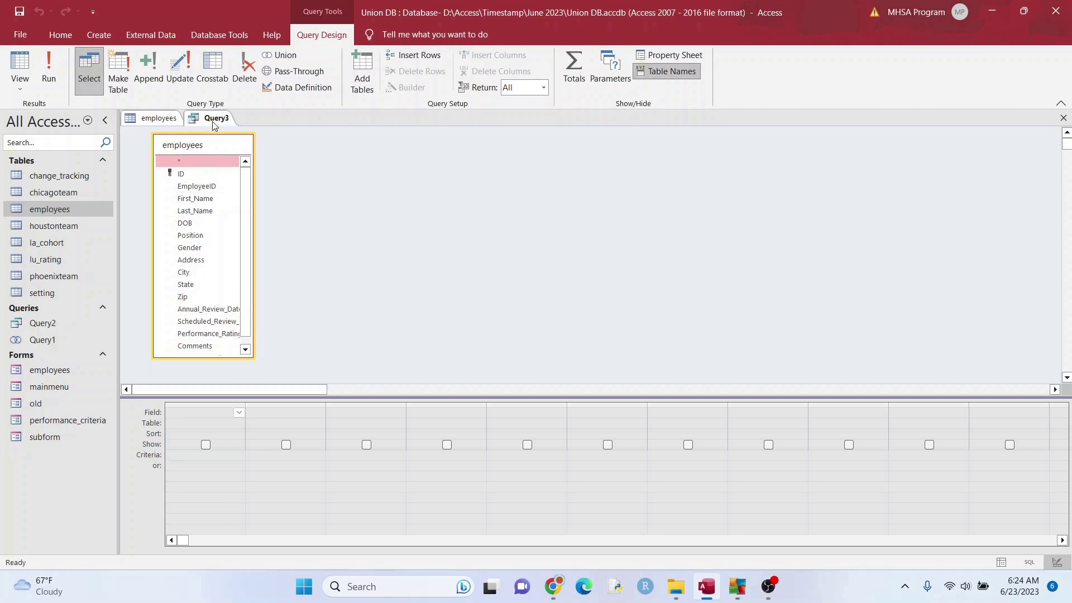
{"action": "left_click", "coordinate": [214, 122]}
{"action": "right_click", "coordinate": [214, 123]}
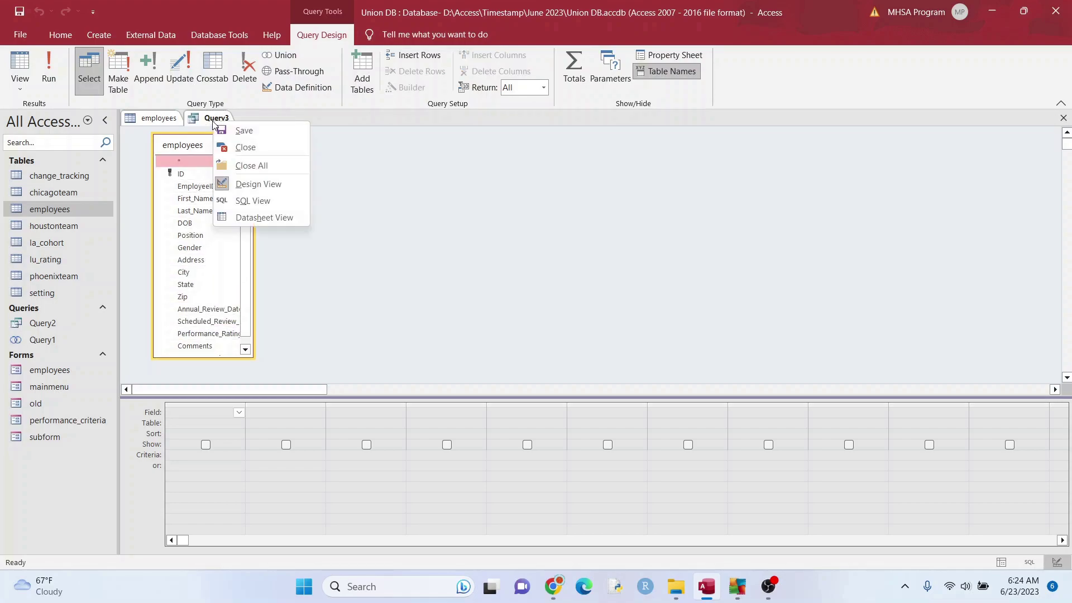
{"action": "left_click", "coordinate": [270, 201]}
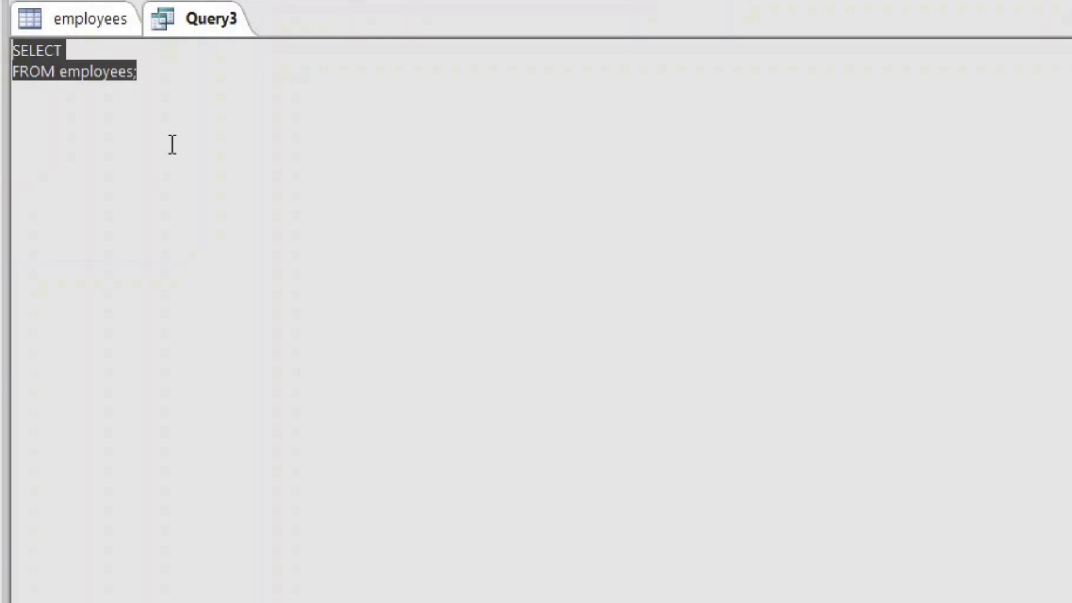
Write SQL selecting e1.dob and a COUNT(*) subquery AS rank (e2.dob <= e1.dob), ordered by e1.dob.
{"action": "left_click", "coordinate": [175, 82]}
{"action": "left_click", "coordinate": [11, 92], "text": "shift"}
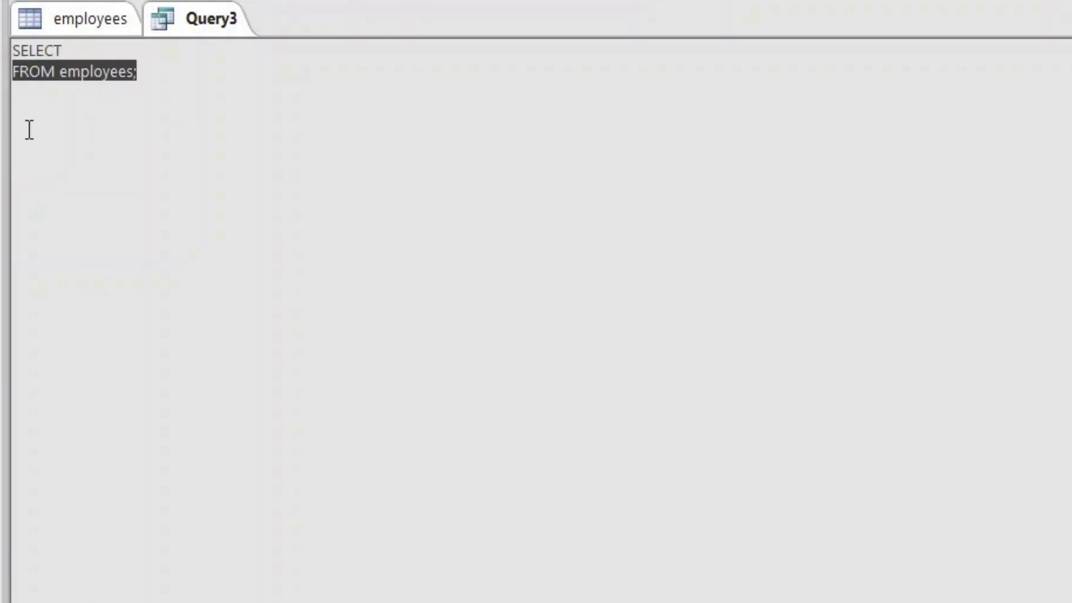
{"action": "key", "text": "BackSpace"}
{"action": "key", "text": "BackSpace"}
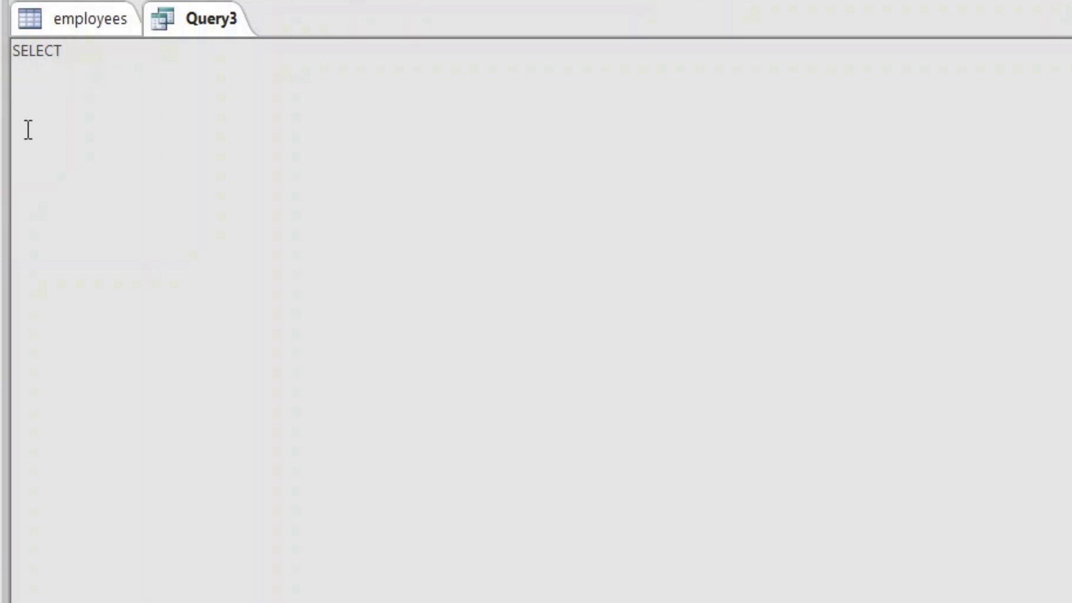
{"action": "type", "text": "e1.dob, (SELECT COUNT(*)"}
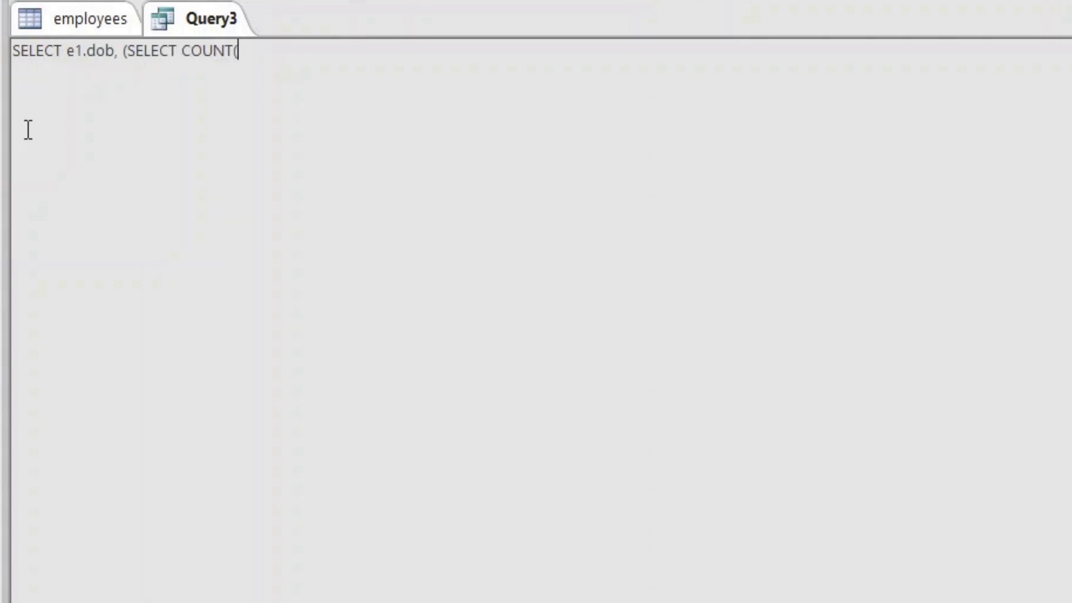
{"action": "key", "text": "Return"}
{"action": "type", "text": "FROM employees"}
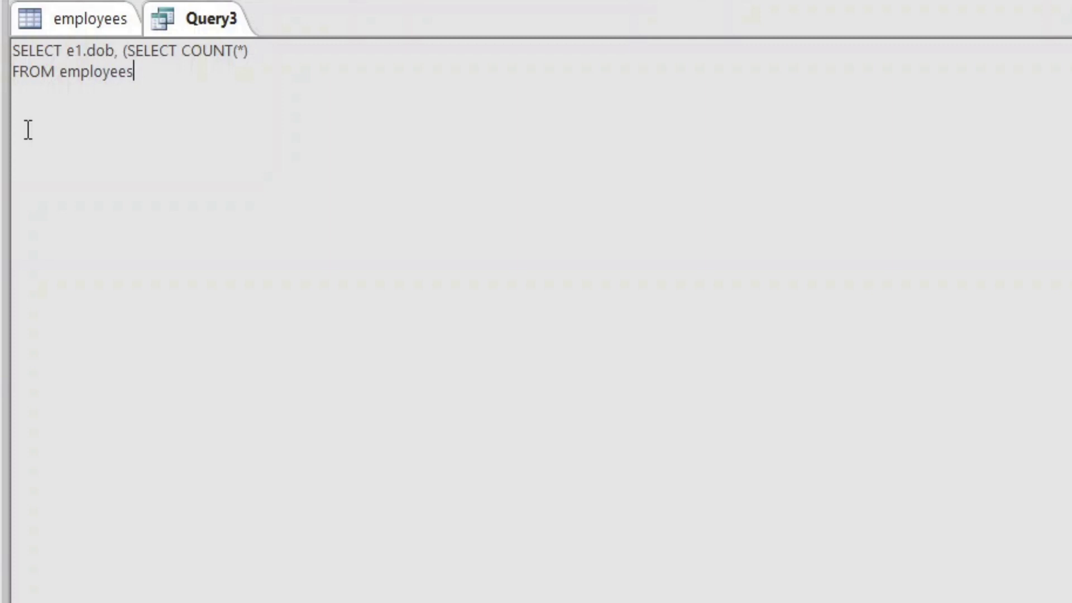
{"action": "type", "text": " AS e2"}
{"action": "key", "text": "Return"}
{"action": "type", "text": "WHERE e2."}
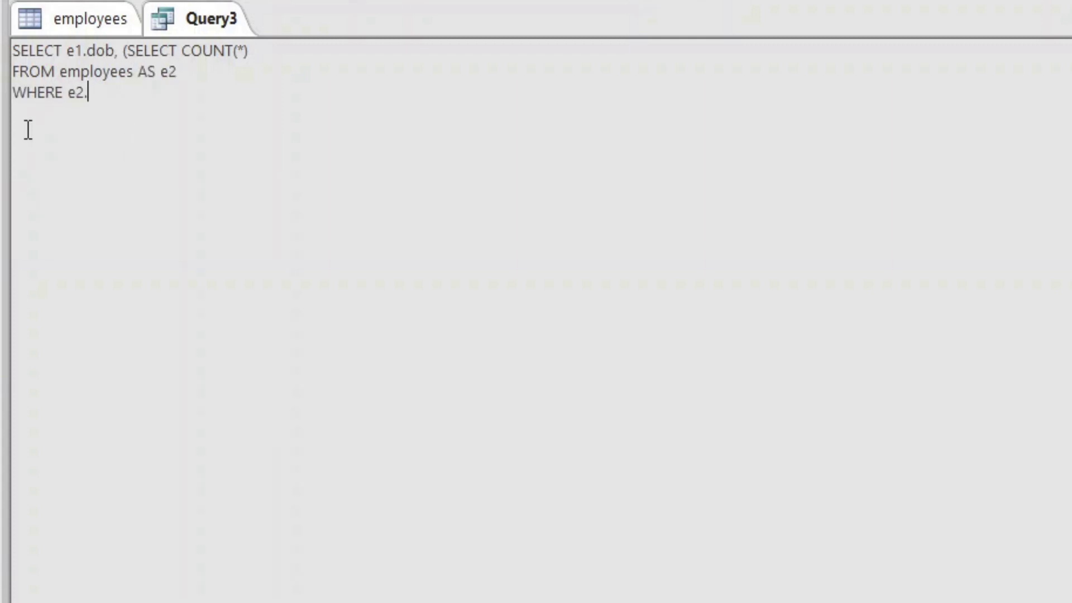
{"action": "type", "text": "dob <= e1.dob) AS "}
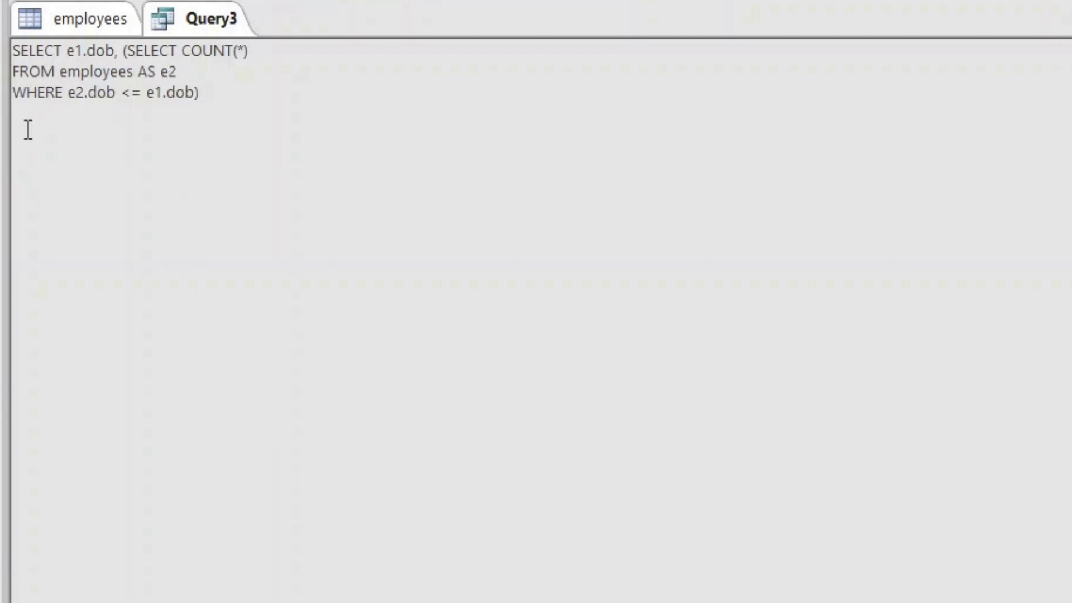
{"action": "type", "text": "rank"}
{"action": "key", "text": "Return"}
{"action": "type", "text": "FROM employee"}
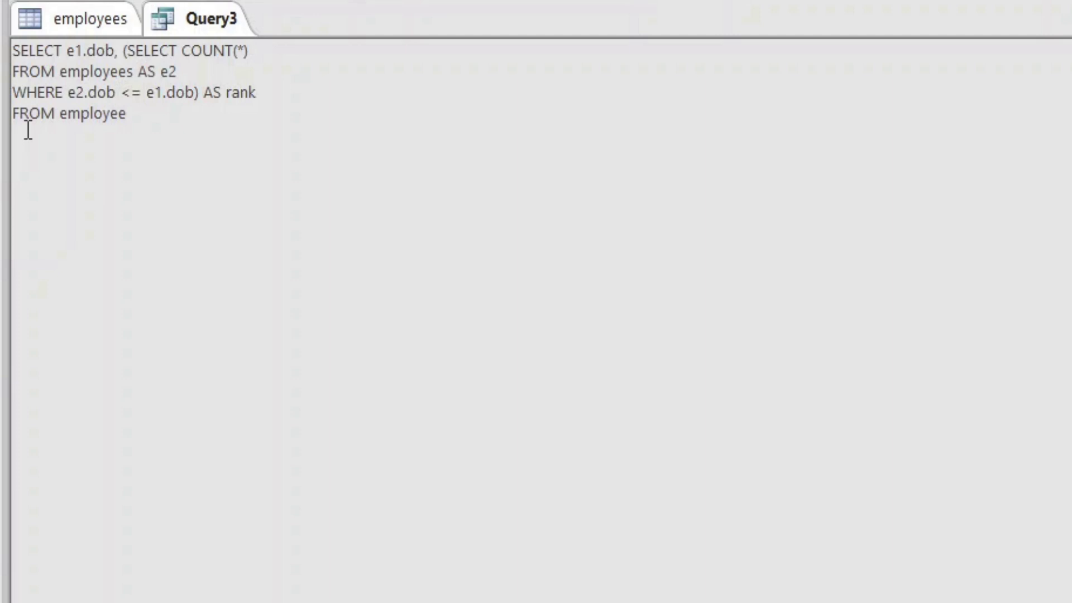
{"action": "type", "text": "s as e1"}
{"action": "key", "text": "Return"}
{"action": "type", "text": "ORDER BY e1.dob;"}
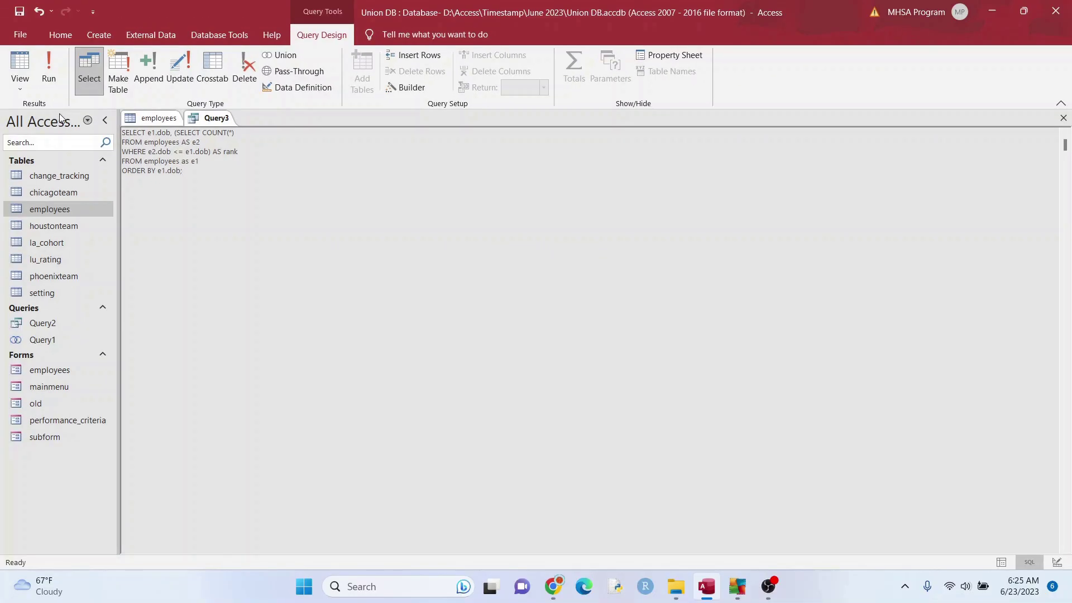
Run Query3 and check its rank column numbering the 12 birth dates from 1 (oldest).
{"action": "left_click", "coordinate": [52, 76]}
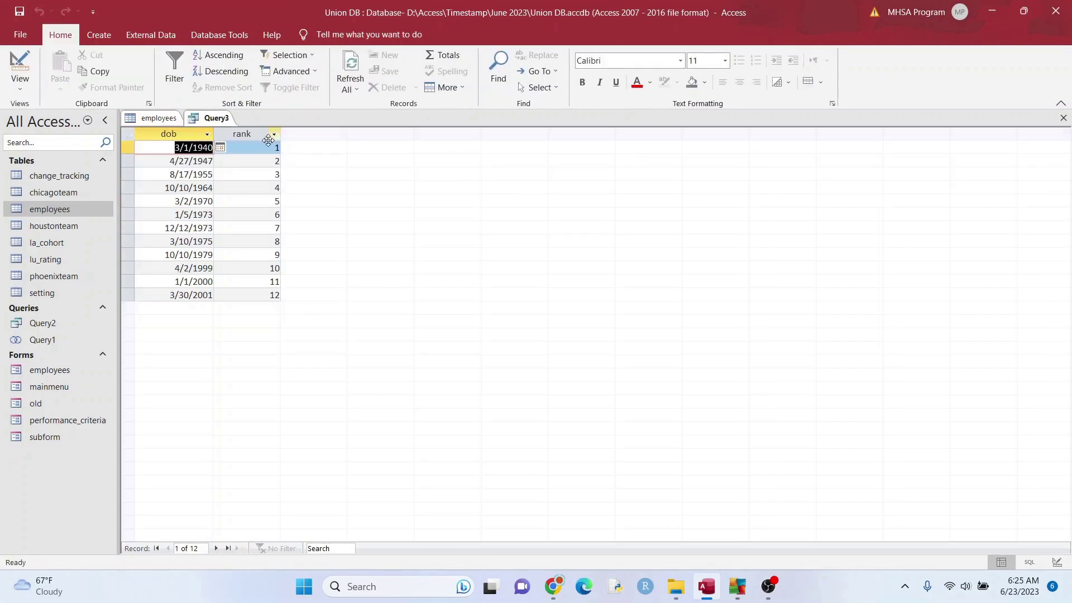
{"action": "left_click", "coordinate": [252, 132]}
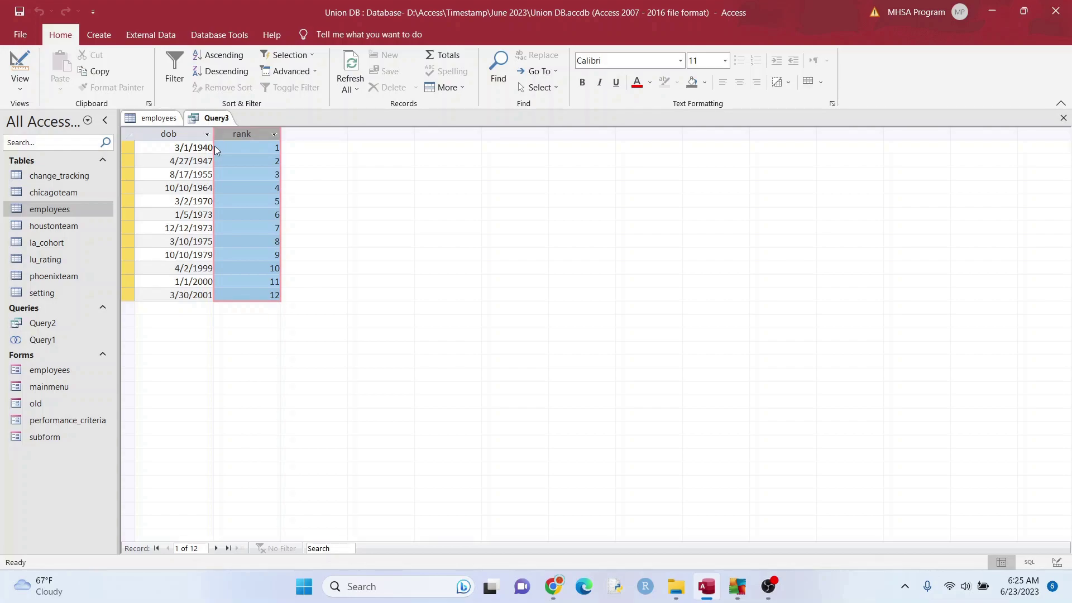
{"action": "left_click", "coordinate": [259, 295]}
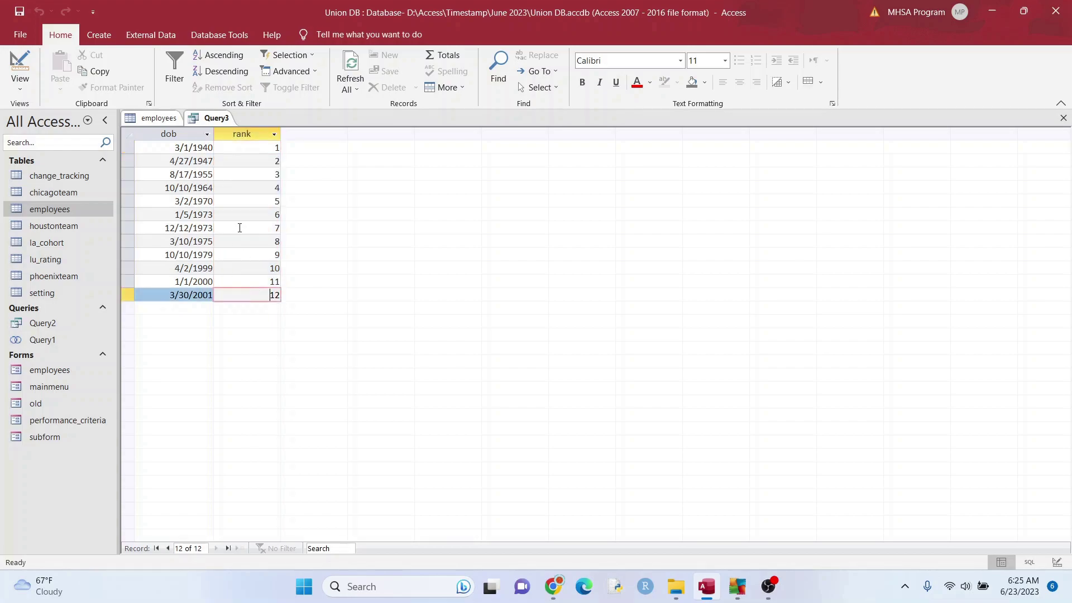
{"action": "right_click", "coordinate": [222, 120]}
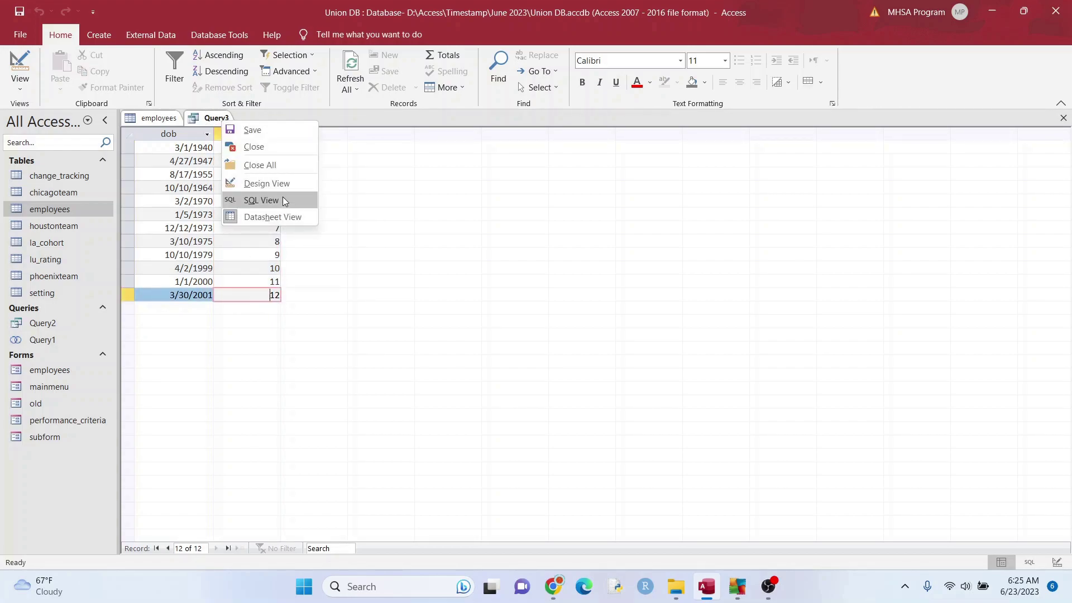
Change the WHERE comparison from <= to >= in SQL View and rerun Query3.
{"action": "left_click", "coordinate": [282, 198]}
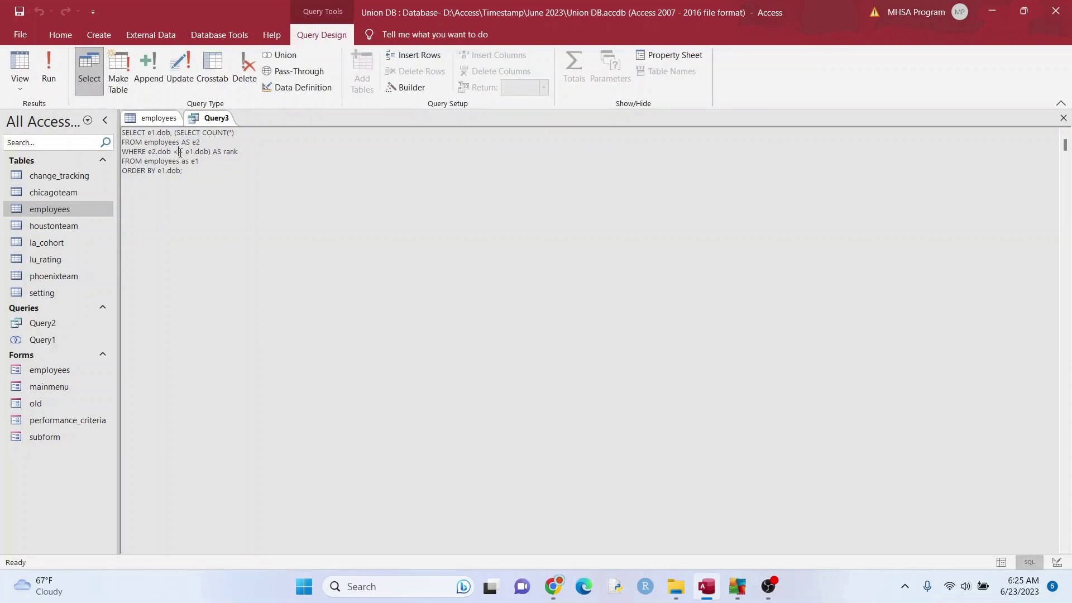
{"action": "key", "text": "BackSpace"}
{"action": "type", "text": ">"}
{"action": "left_click", "coordinate": [23, 66]}
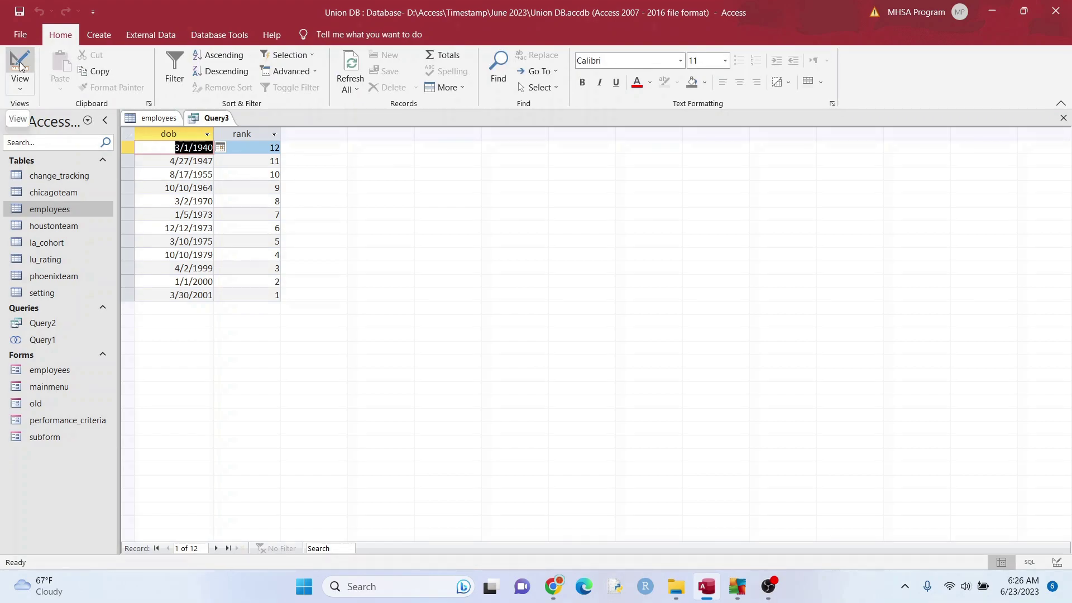
In Design View add First_Name, Last_Name, Position and Gender from e1, then run Query3.
{"action": "right_click", "coordinate": [208, 122]}
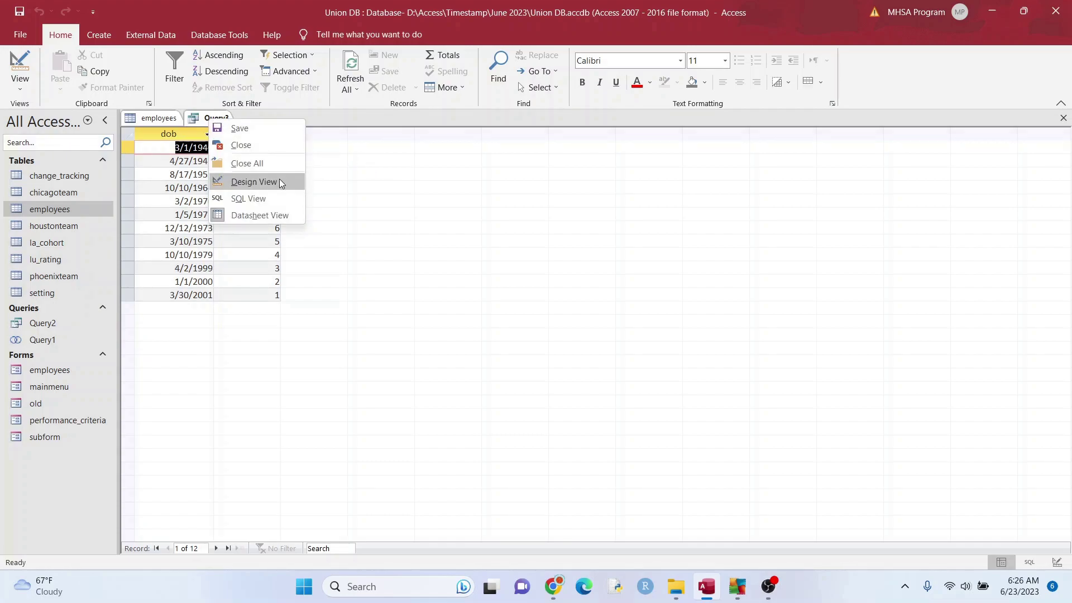
{"action": "left_click", "coordinate": [280, 183]}
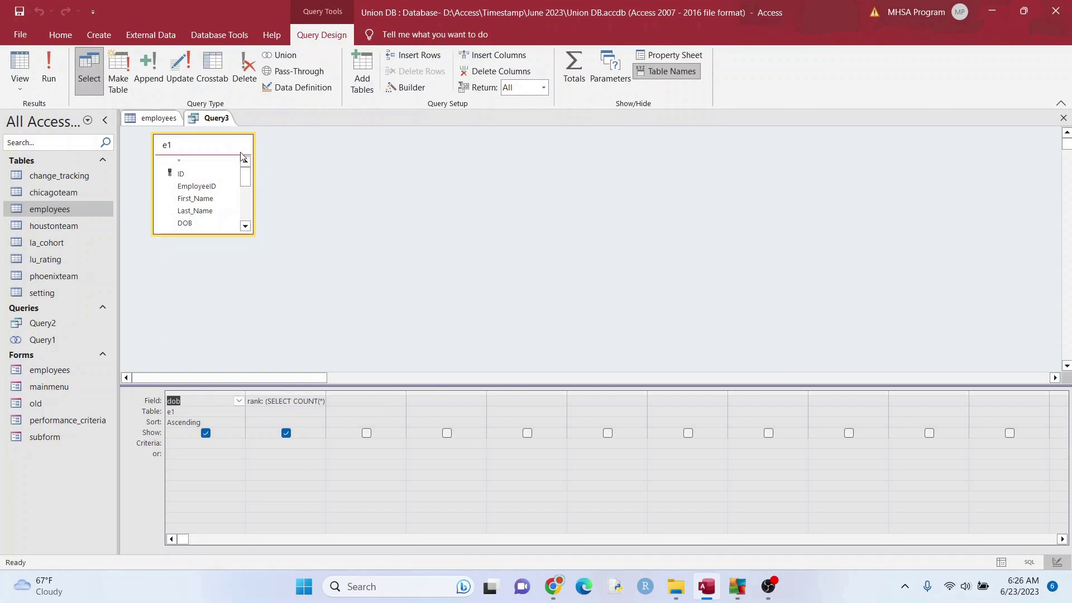
{"action": "double_click", "coordinate": [209, 200]}
{"action": "double_click", "coordinate": [208, 215]}
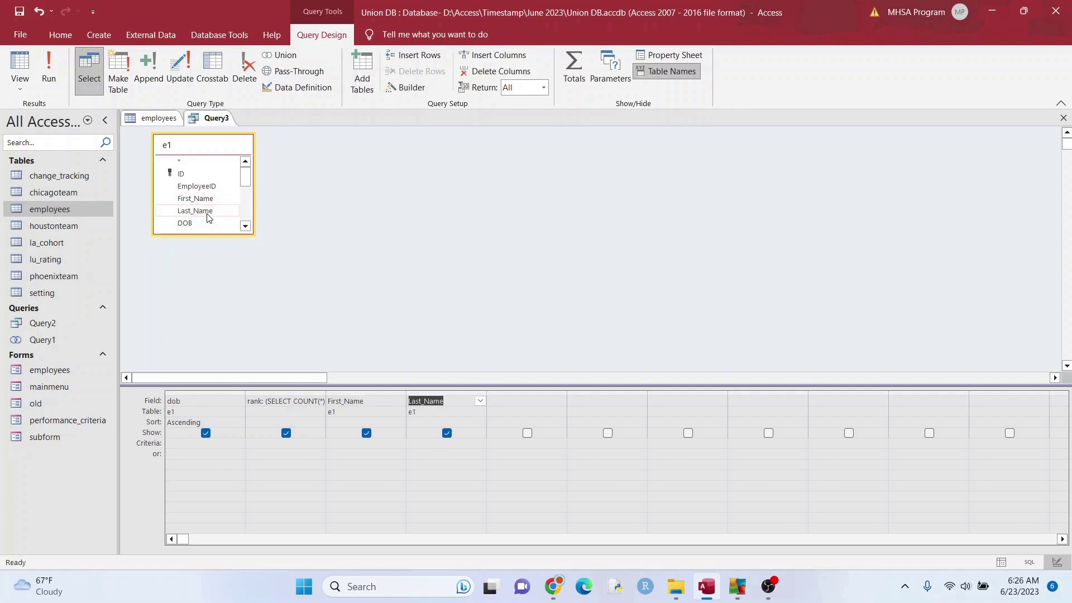
{"action": "scroll", "coordinate": [218, 212], "scroll_direction": "down", "scroll_amount": 3}
{"action": "double_click", "coordinate": [219, 202]}
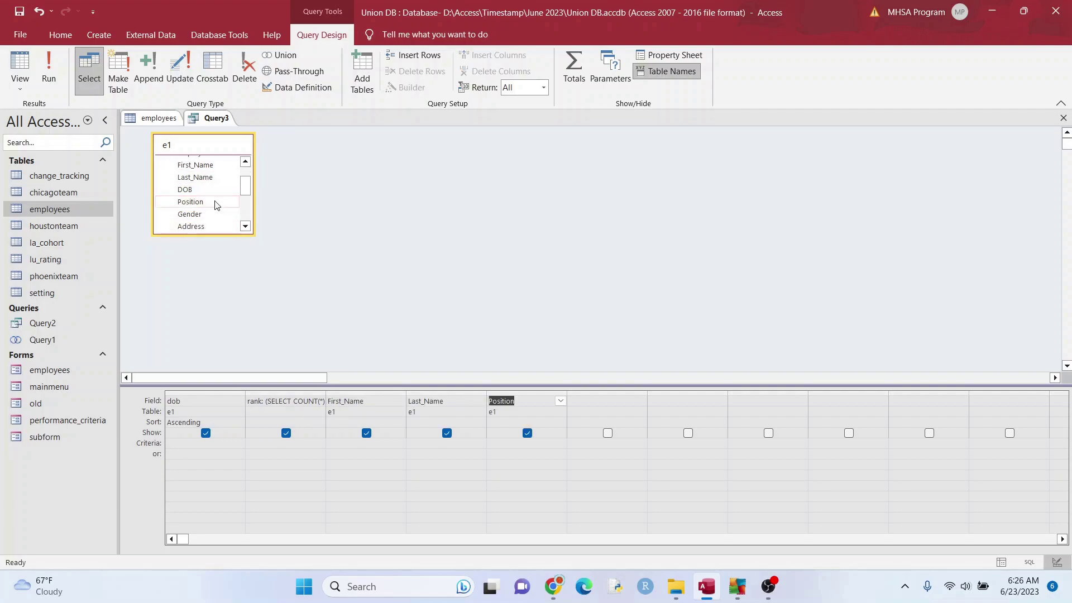
{"action": "double_click", "coordinate": [213, 214]}
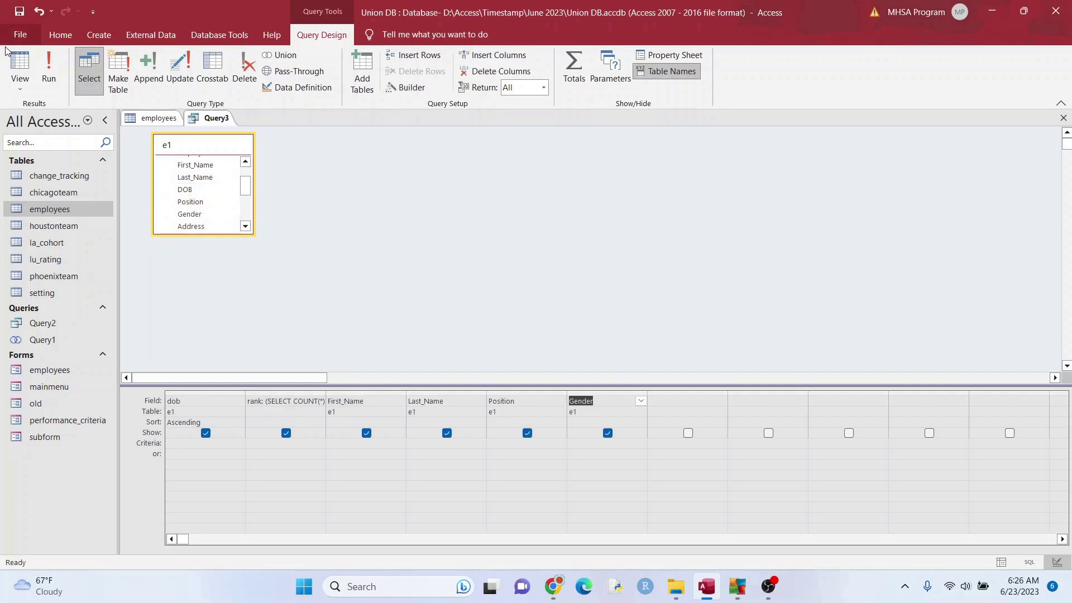
{"action": "left_click", "coordinate": [20, 63]}
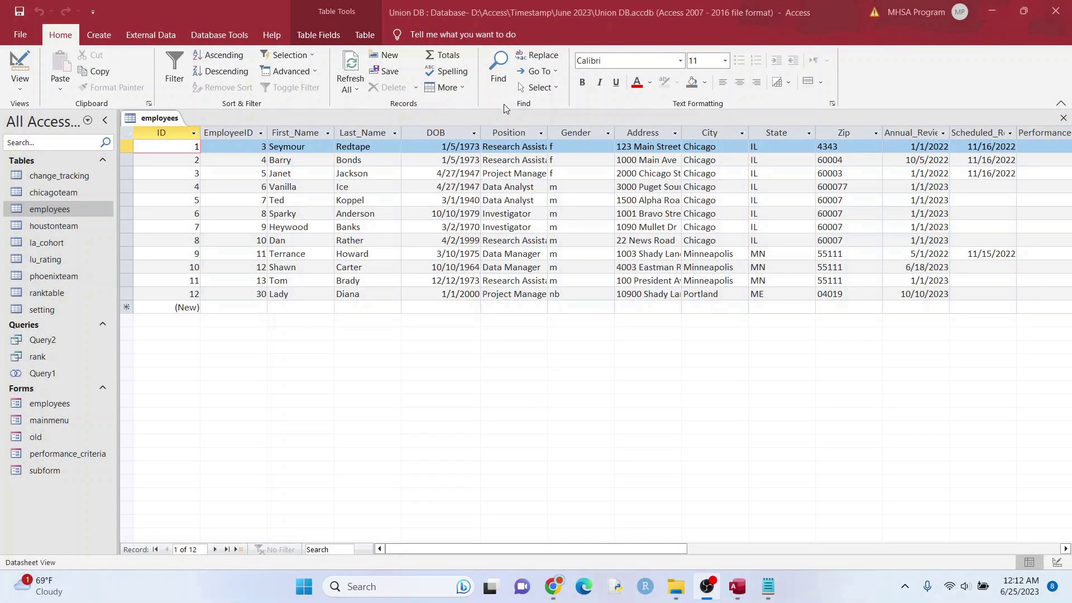
{"action": "left_click", "coordinate": [437, 146]}
{"action": "left_click", "coordinate": [431, 160]}
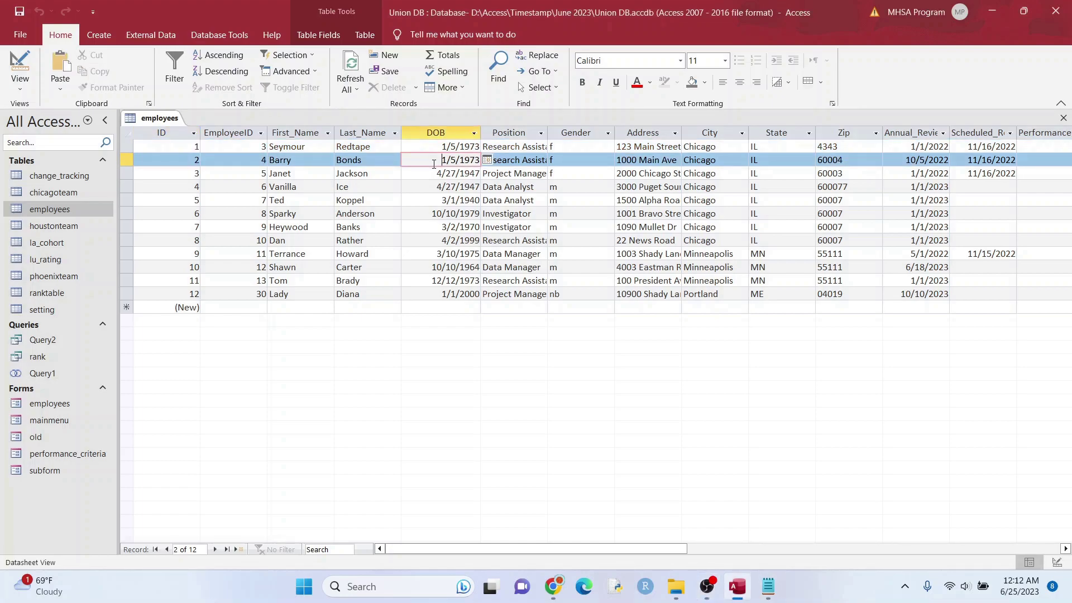
{"action": "left_click", "coordinate": [430, 172]}
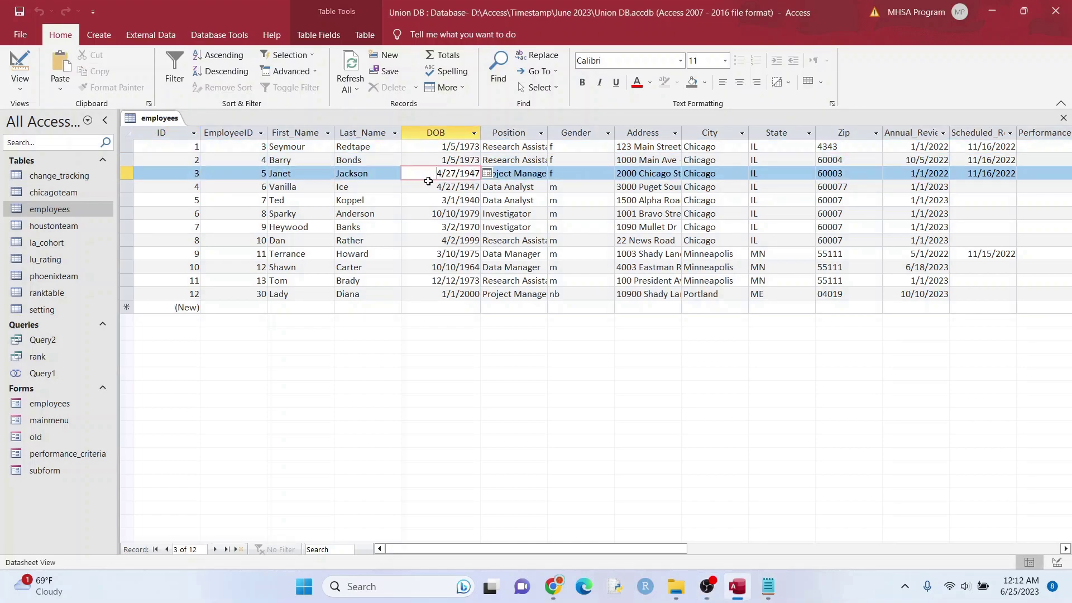
{"action": "left_click", "coordinate": [429, 186]}
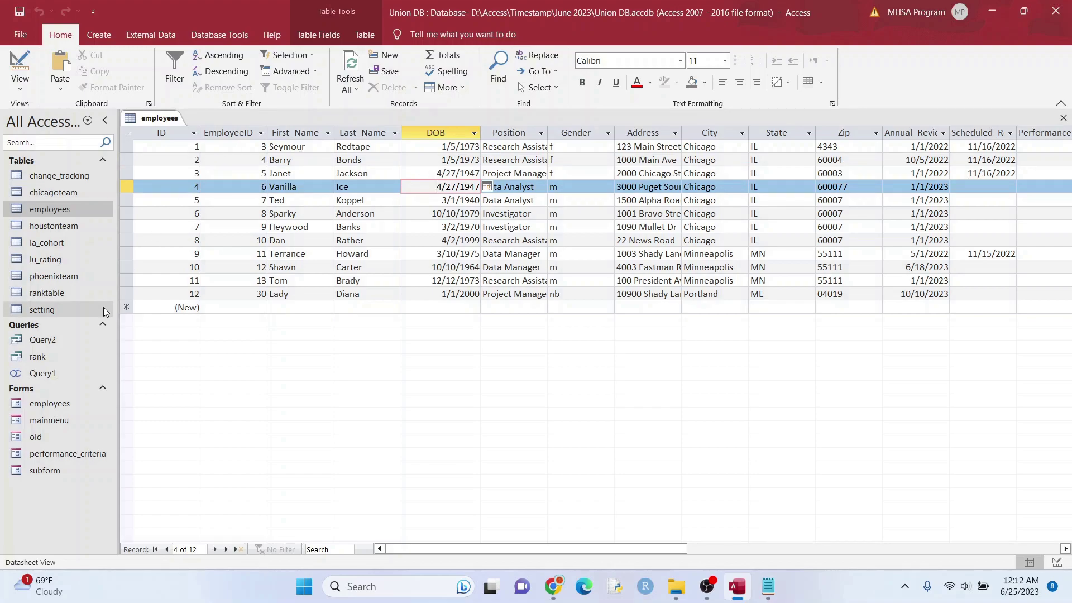
Open the saved rank query and inspect the tied 4/27/1947 and 1/5/1973 rows.
{"action": "double_click", "coordinate": [66, 353]}
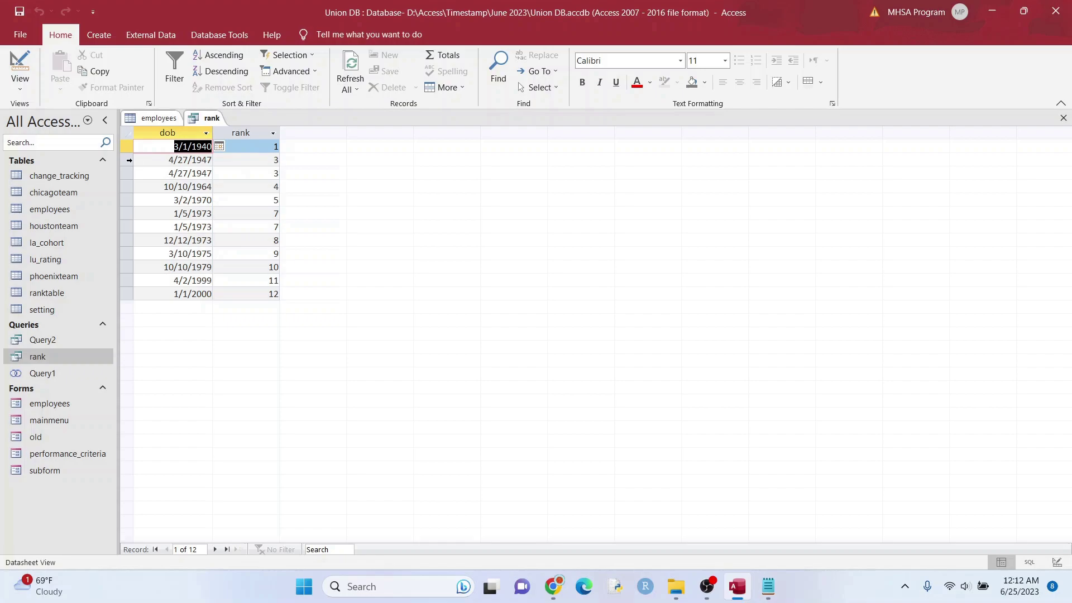
{"action": "left_click_drag", "start_coordinate": [129, 160], "coordinate": [129, 174]}
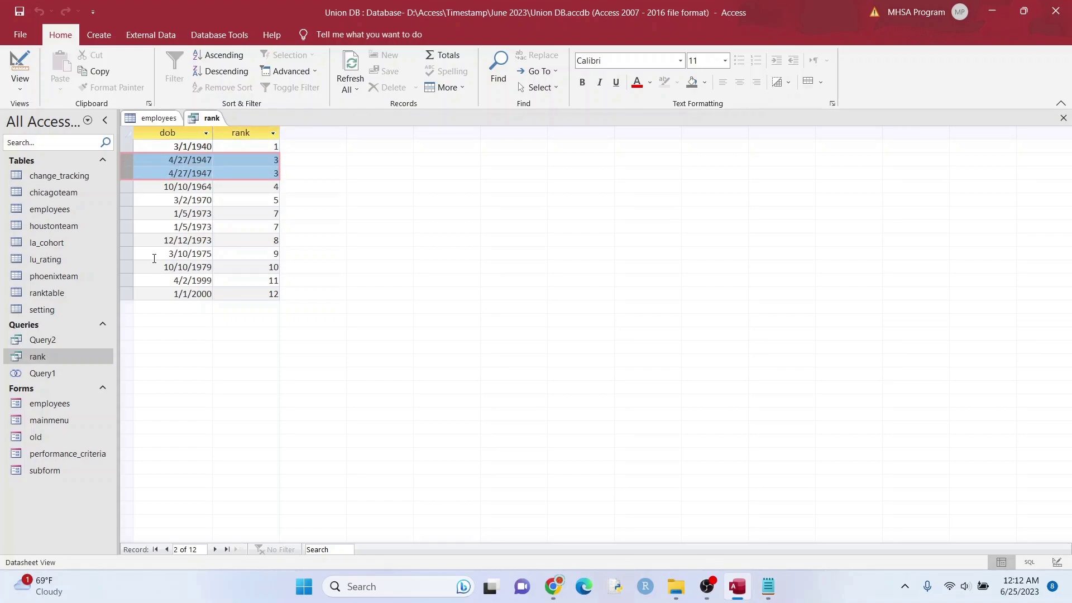
{"action": "left_click_drag", "start_coordinate": [128, 214], "coordinate": [128, 226]}
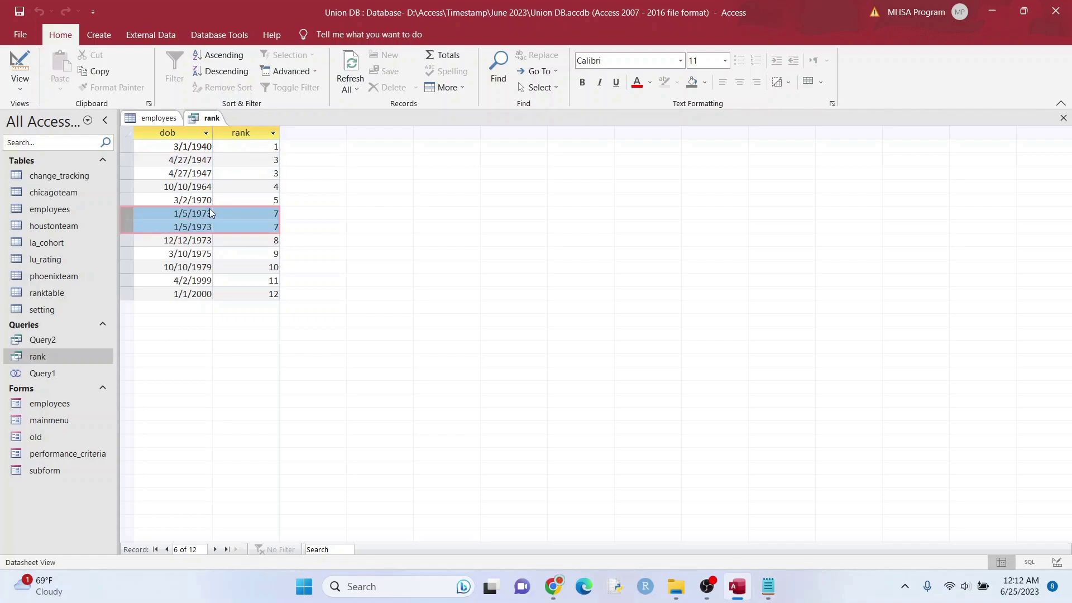
{"action": "left_click", "coordinate": [240, 212]}
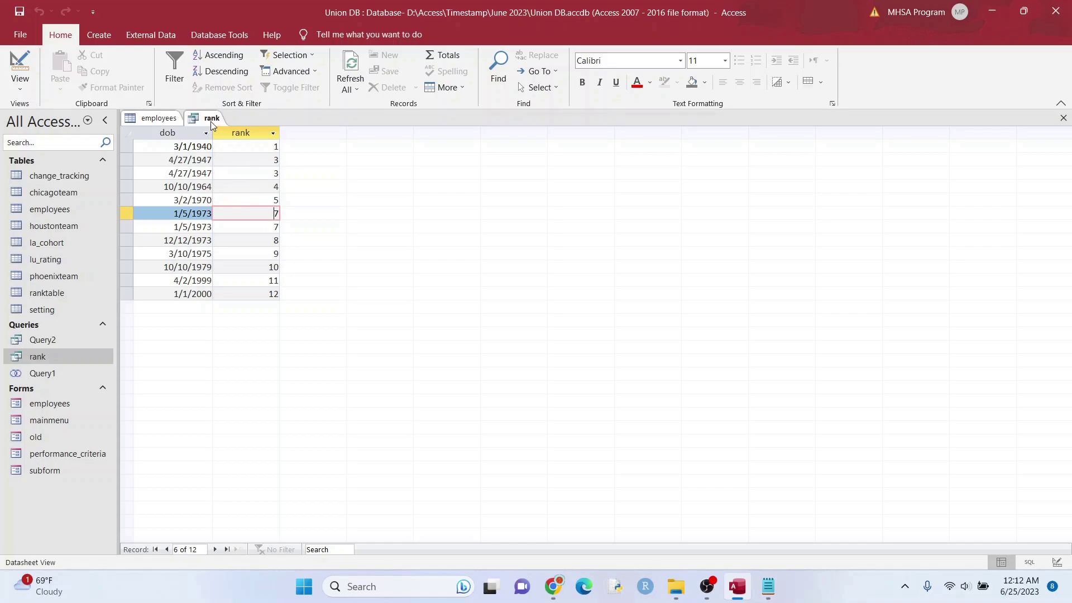
Switch the rank query to Design View, check the employees ID column, and return to the design.
{"action": "right_click", "coordinate": [213, 119]}
{"action": "left_click", "coordinate": [246, 181]}
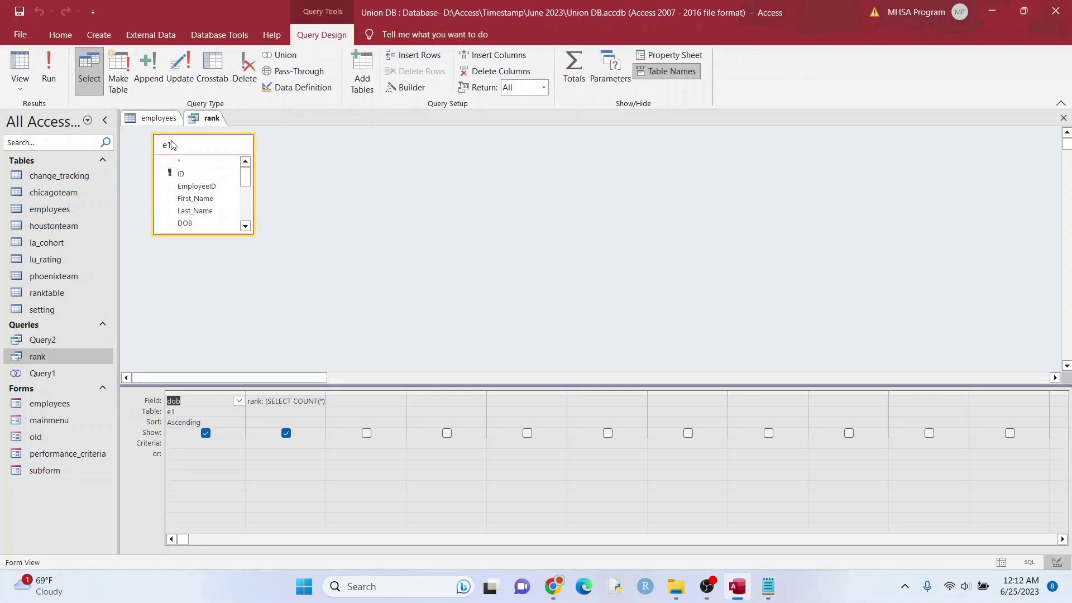
{"action": "left_click", "coordinate": [159, 117]}
{"action": "left_click", "coordinate": [173, 134]}
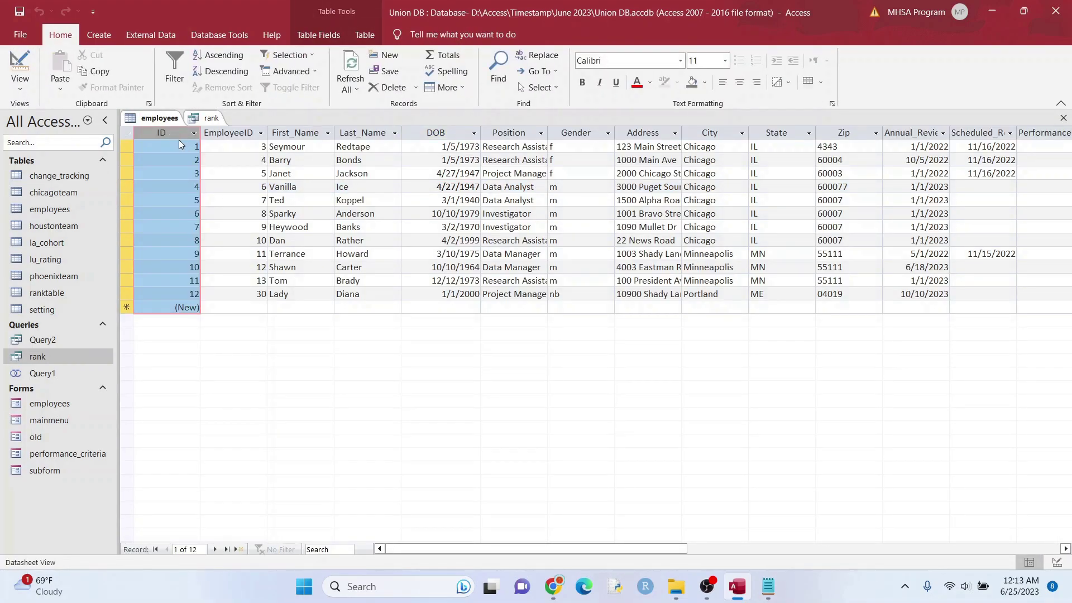
{"action": "left_click", "coordinate": [207, 119]}
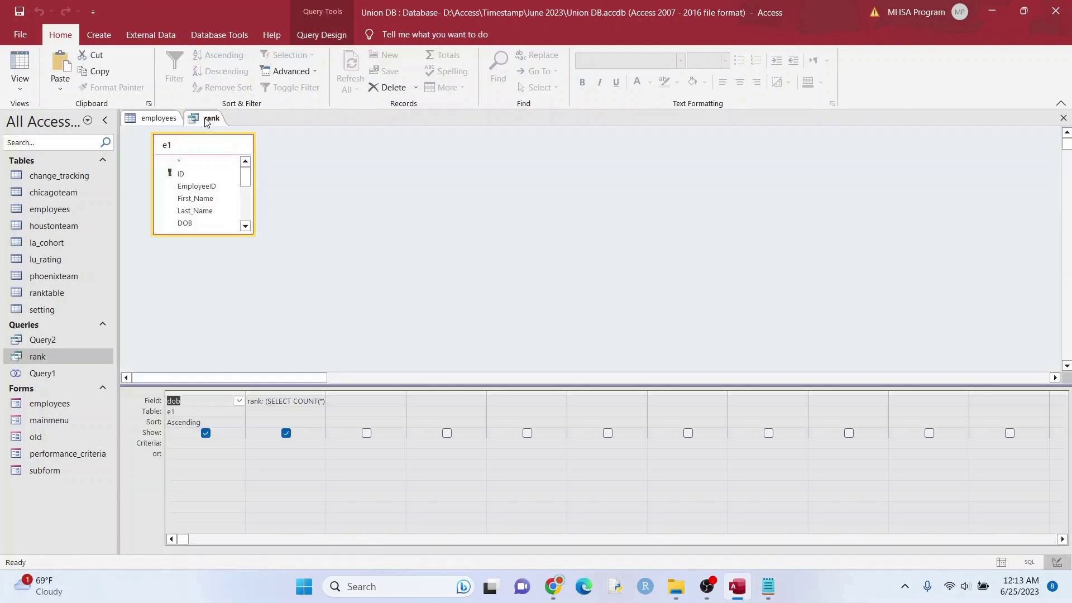
Open the rank query's SQL View and insert blank lines above the existing SELECT.
{"action": "right_click", "coordinate": [207, 119]}
{"action": "left_click", "coordinate": [253, 195]}
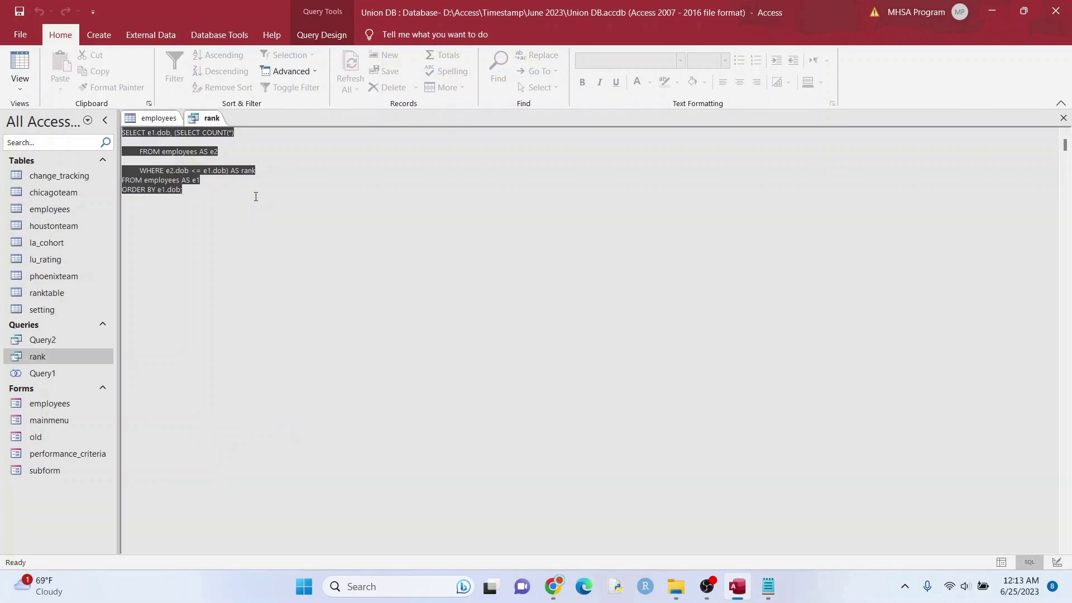
{"action": "left_click", "coordinate": [254, 167]}
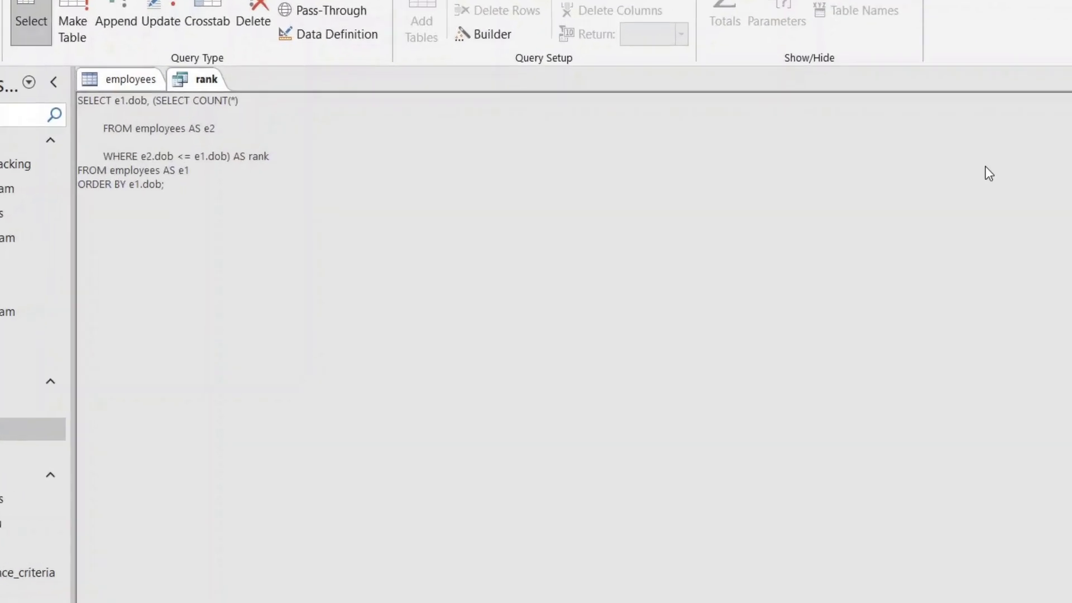
{"action": "left_click", "coordinate": [10, 51]}
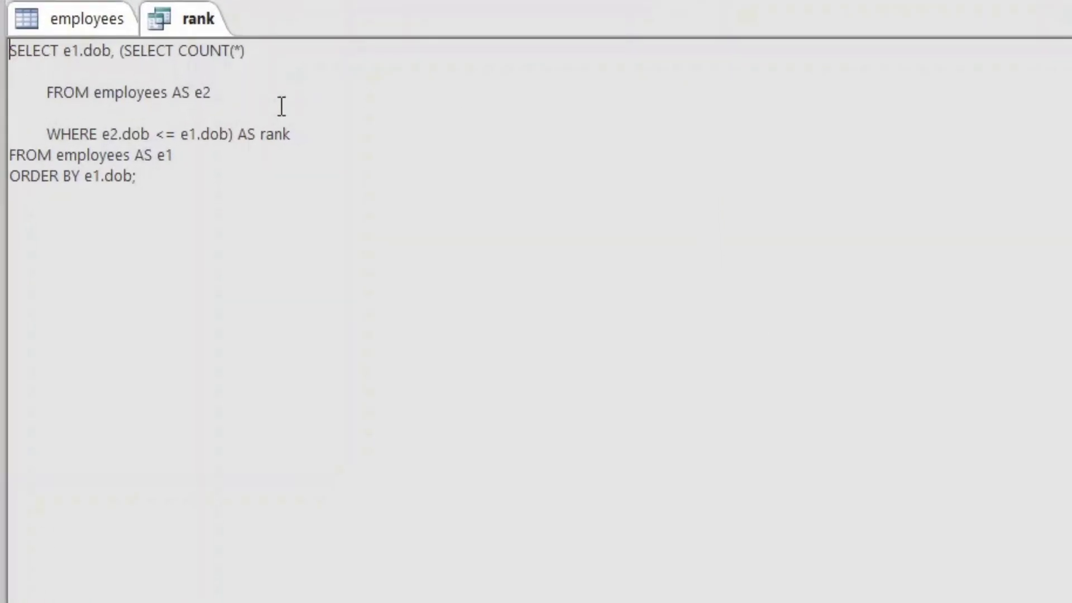
{"action": "key", "text": "Return"}
{"action": "key", "text": "Return"}
{"action": "key", "text": "Return"}
{"action": "left_click", "coordinate": [301, 96]}
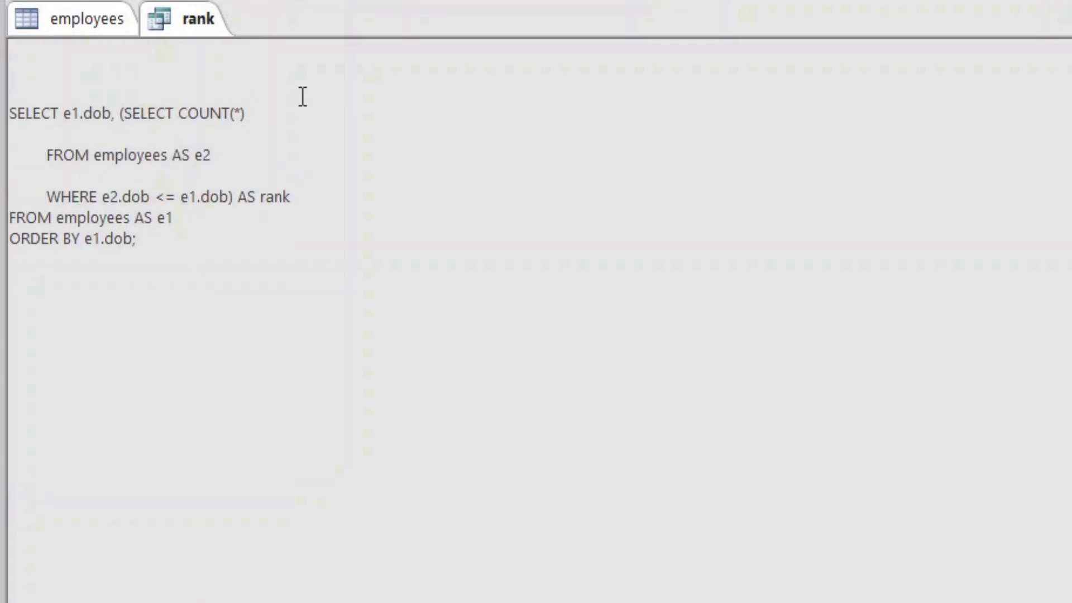
Add the outer SELECT sub.employeeID, sub.dob, sub.rank FROM ( and insert e1.ID, e1.employeeID inside.
{"action": "type", "text": "SELECT sub.employeeID, sub.dob, sub.rank"}
{"action": "key", "text": "Return"}
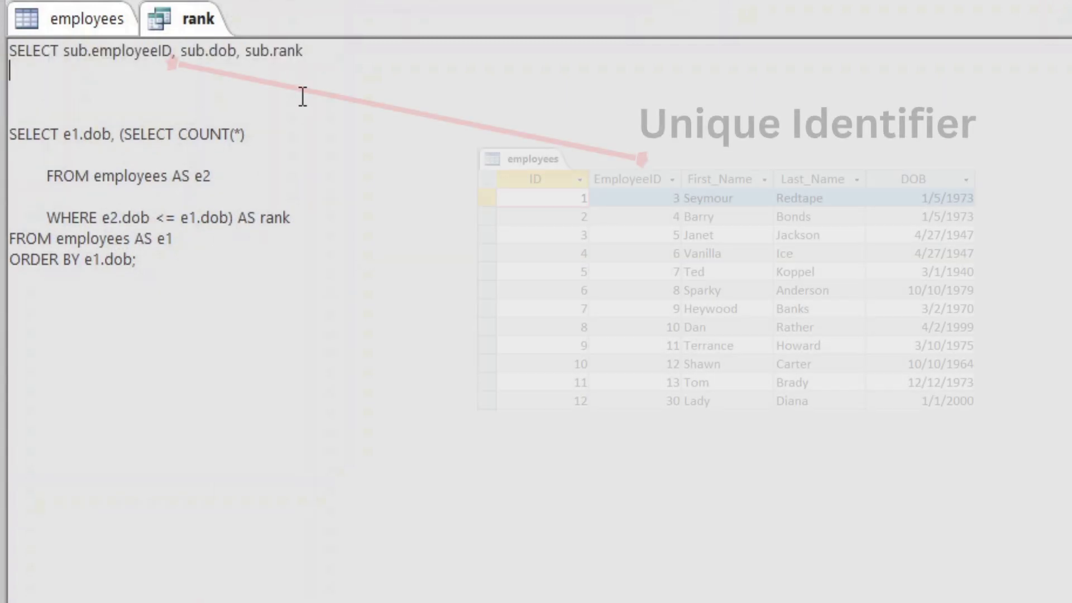
{"action": "type", "text": "FROM ("}
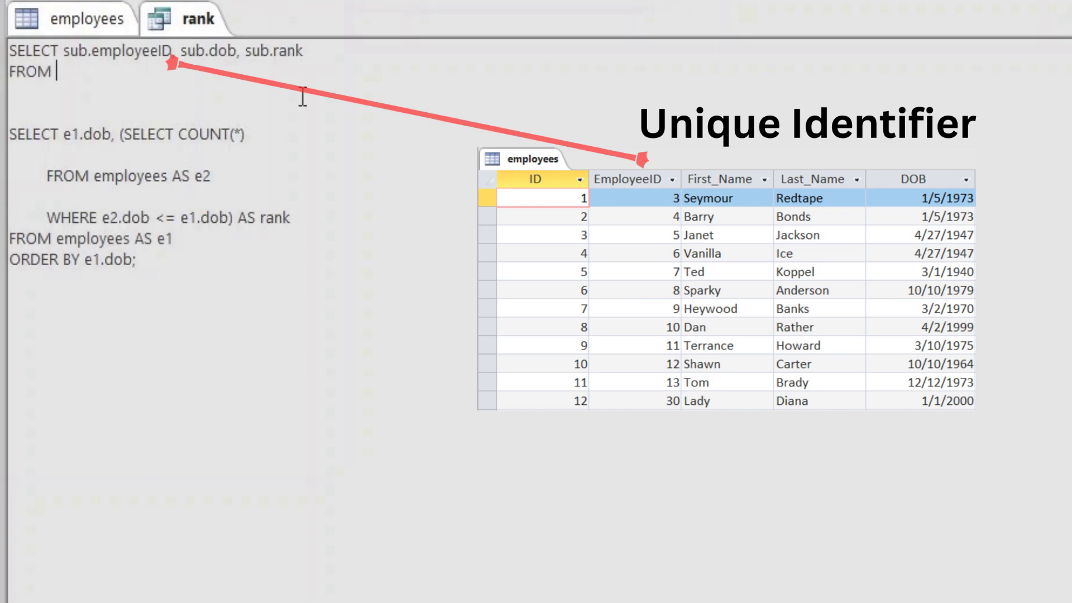
{"action": "key", "text": "Delete"}
{"action": "key", "text": "Delete"}
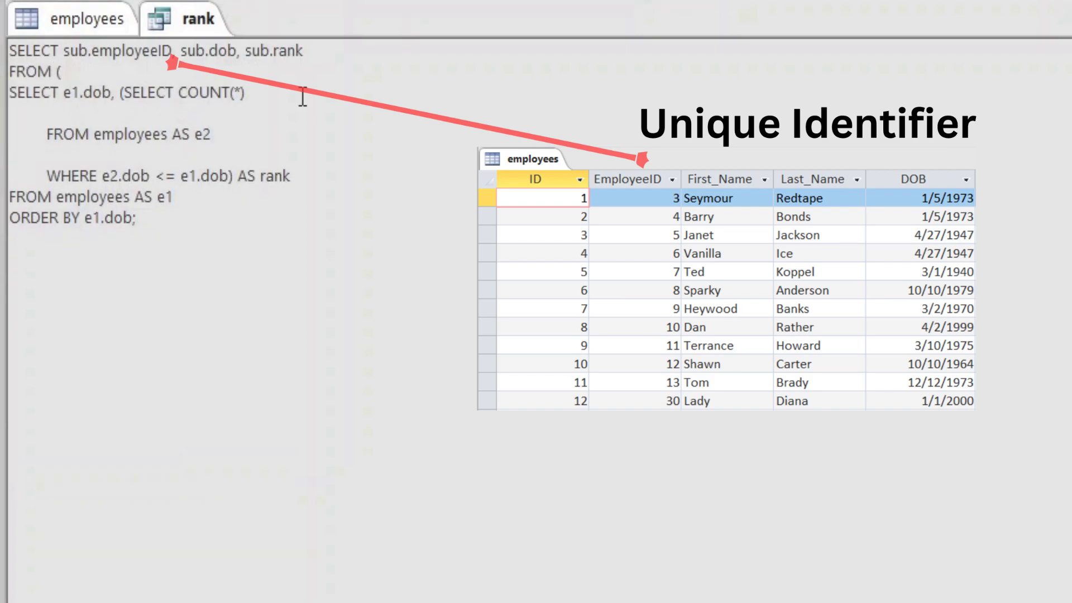
{"action": "type", "text": "e1.ID, e1.em"}
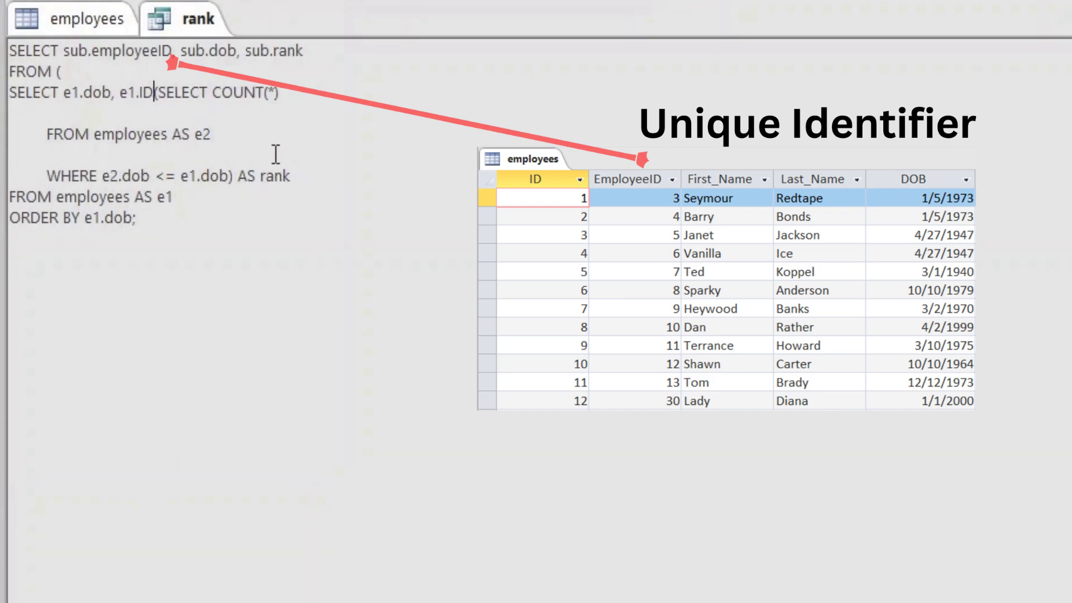
{"action": "type", "text": "ployeeID,"}
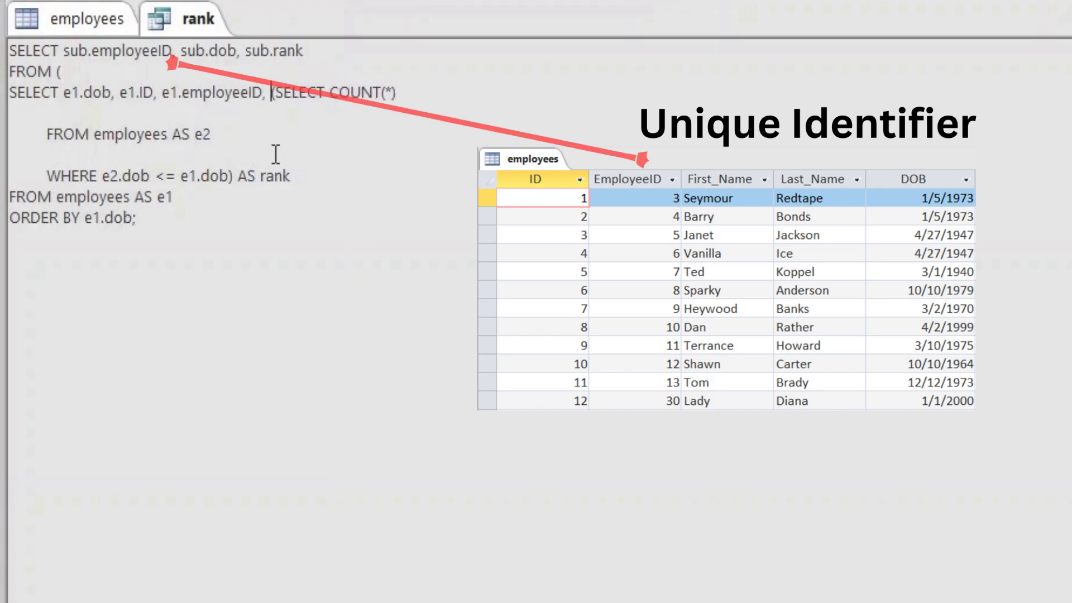
{"action": "key", "text": "Return"}
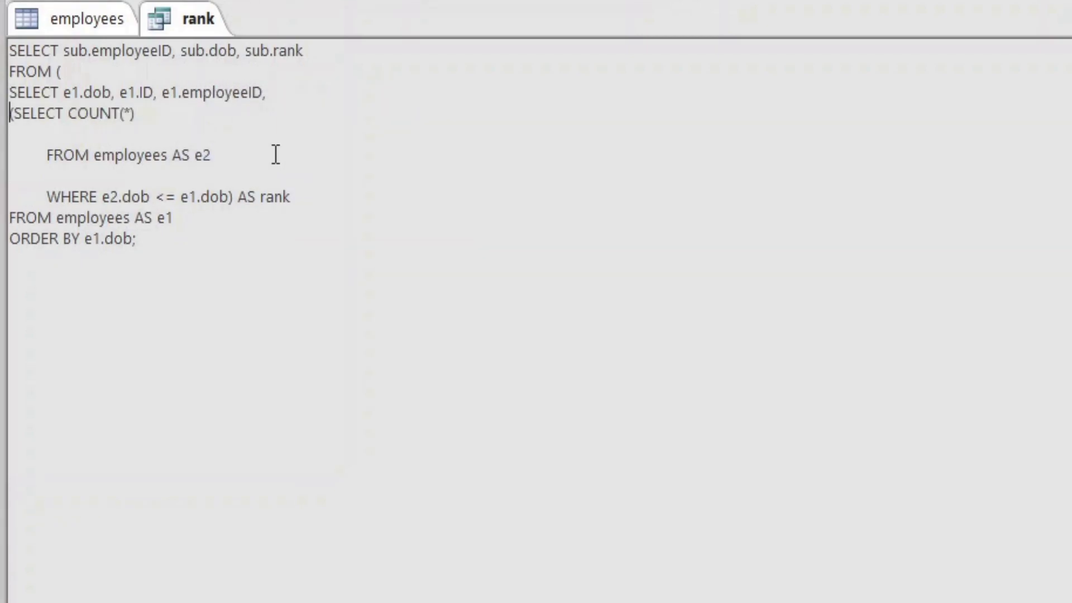
{"action": "key", "text": "Down"}
{"action": "key", "text": "Down"}
{"action": "key", "text": "Down"}
{"action": "key", "text": "Down"}
Change the WHERE condition to (e2.dob < e1.dob) OR (e2.dob = e1.dob AND e2.ID < e1.ID).
{"action": "left_click", "coordinate": [101, 195]}
{"action": "type", "text": "("}
{"action": "left_click", "coordinate": [182, 196]}
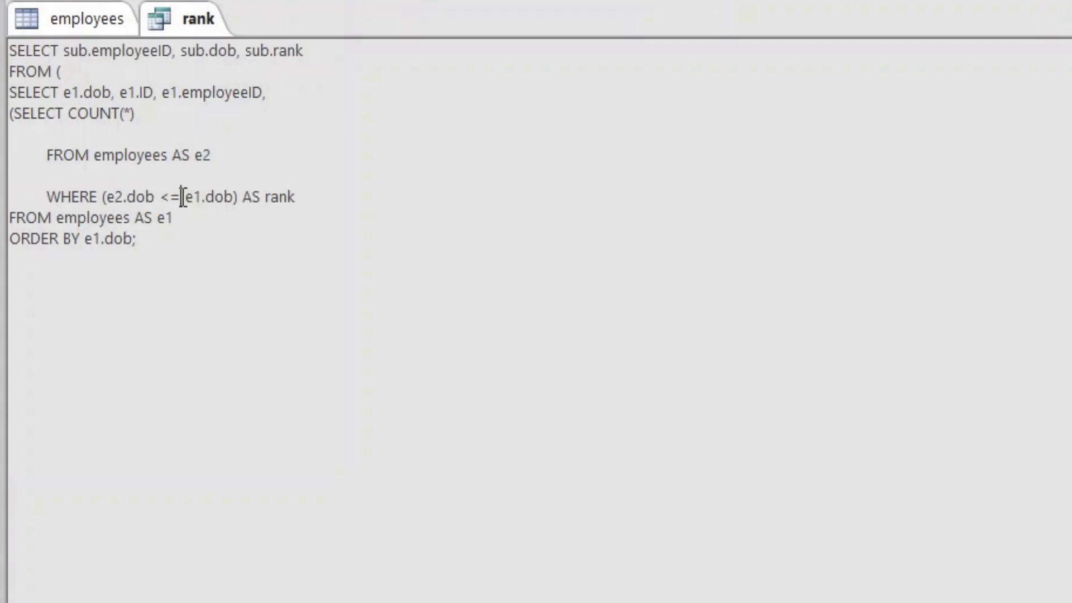
{"action": "key", "text": "BackSpace"}
{"action": "left_click", "coordinate": [232, 197]}
{"action": "type", "text": "OR"}
{"action": "key", "text": "Return"}
{"action": "key", "text": "Return"}
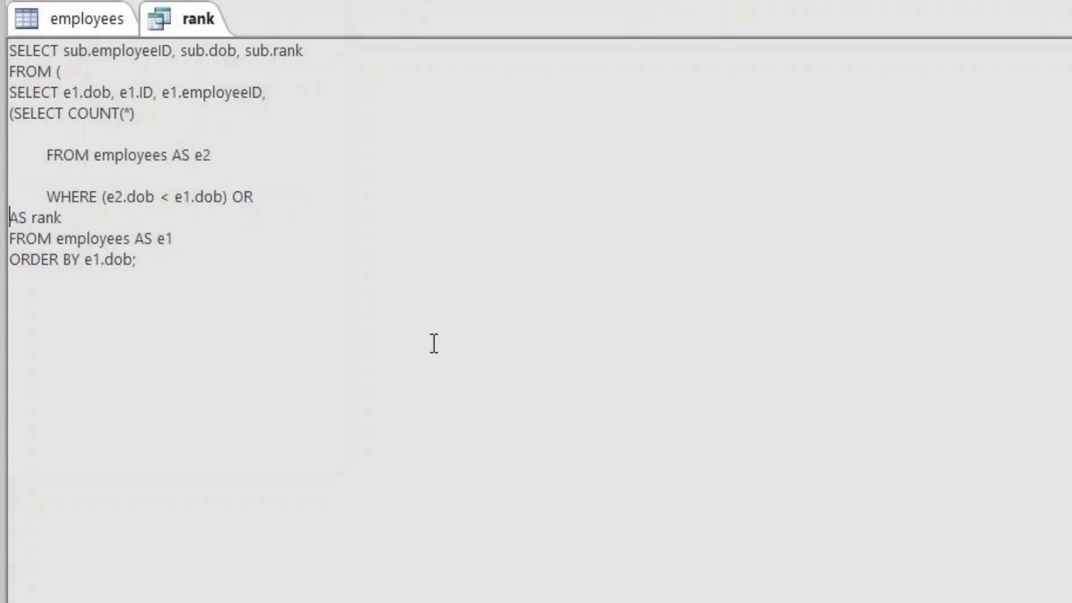
{"action": "key", "text": "Up"}
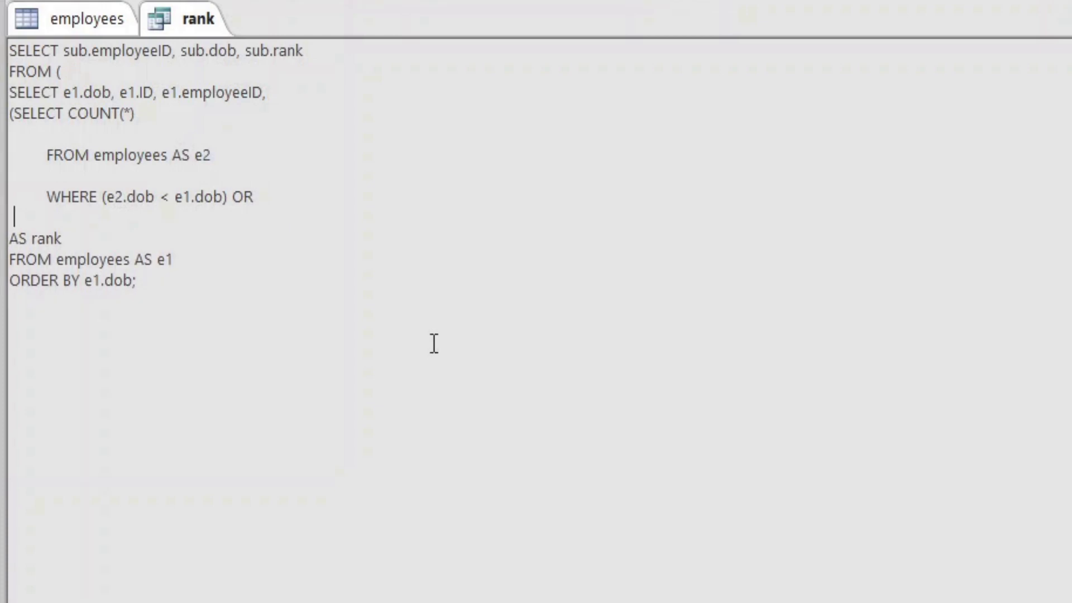
{"action": "type", "text": "(e1.d"}
{"action": "key", "text": "BackSpace"}
{"action": "key", "text": "BackSpace"}
{"action": "key", "text": "BackSpace"}
{"action": "type", "text": "2.dob  "}
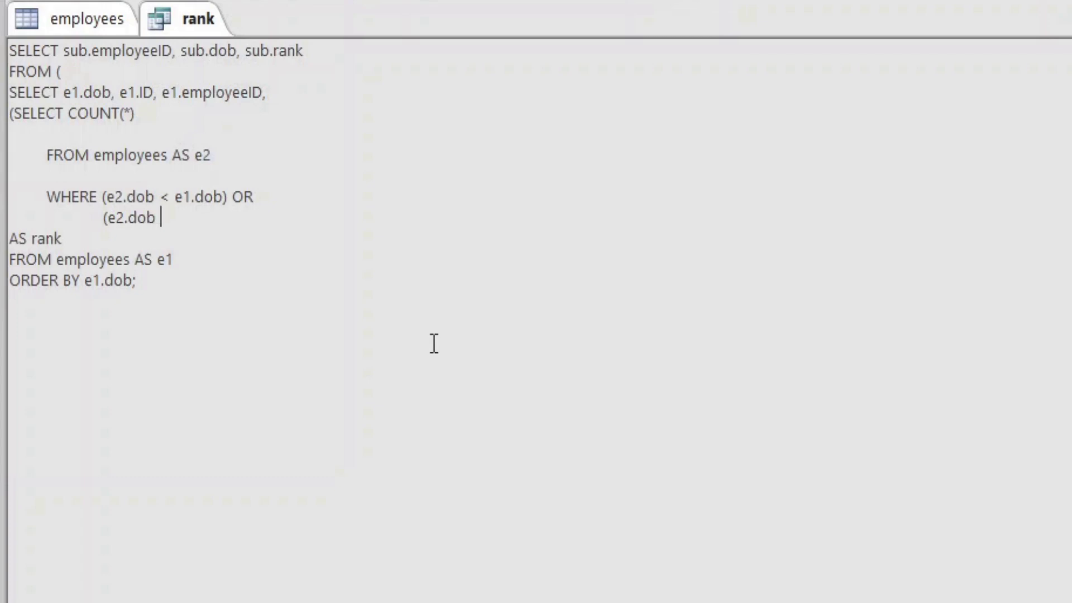
{"action": "type", "text": "= e1.dob AND "}
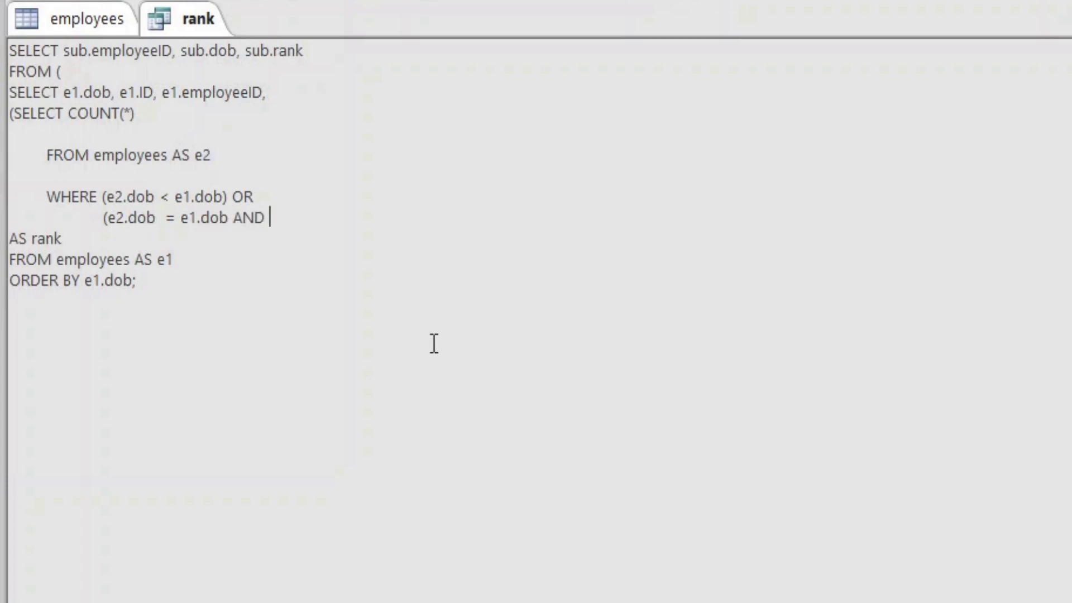
{"action": "type", "text": "e2.ID < e1.ID)"}
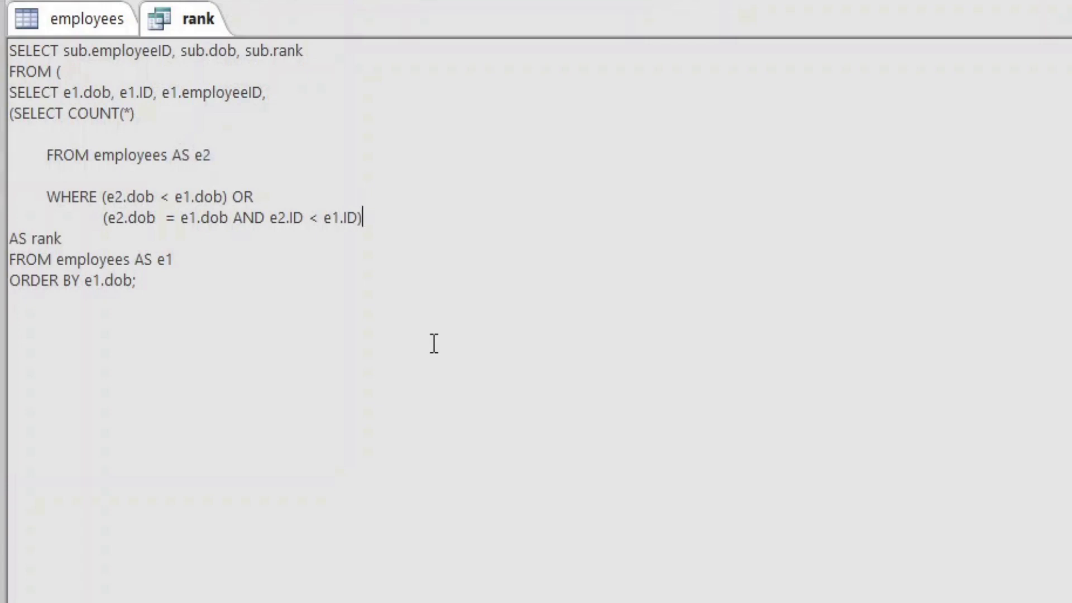
Add + 1 to the count and close the inner query as ') AS sub'.
{"action": "key", "text": "Return"}
{"action": "type", "text": ") + 1"}
{"action": "key", "text": "Delete"}
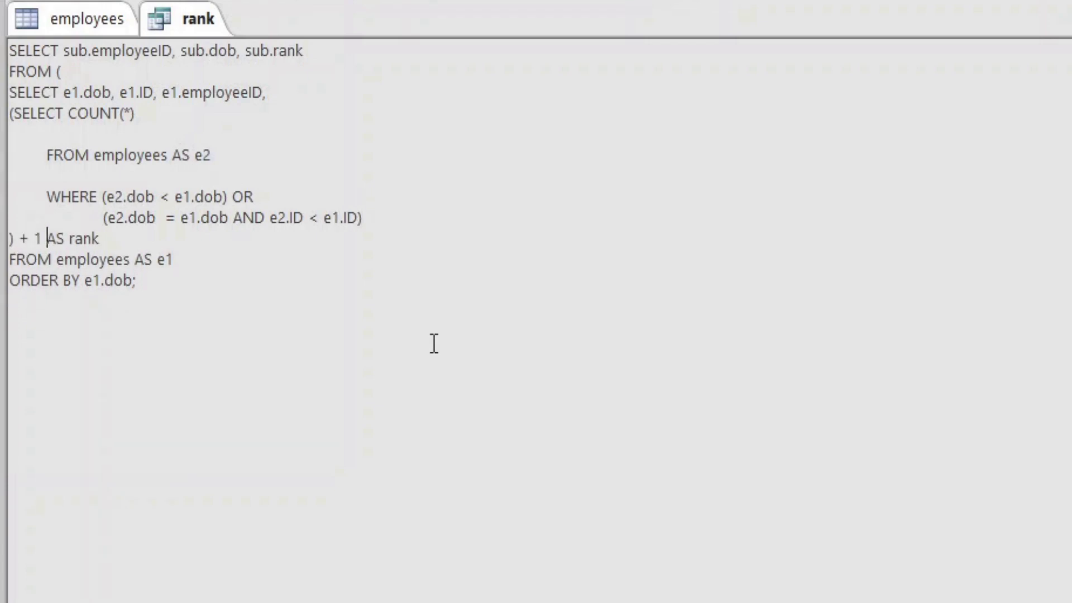
{"action": "key", "text": "Down"}
{"action": "key", "text": "Down"}
{"action": "key", "text": "Home"}
{"action": "key", "text": "Return"}
{"action": "key", "text": "Return"}
{"action": "key", "text": "Up"}
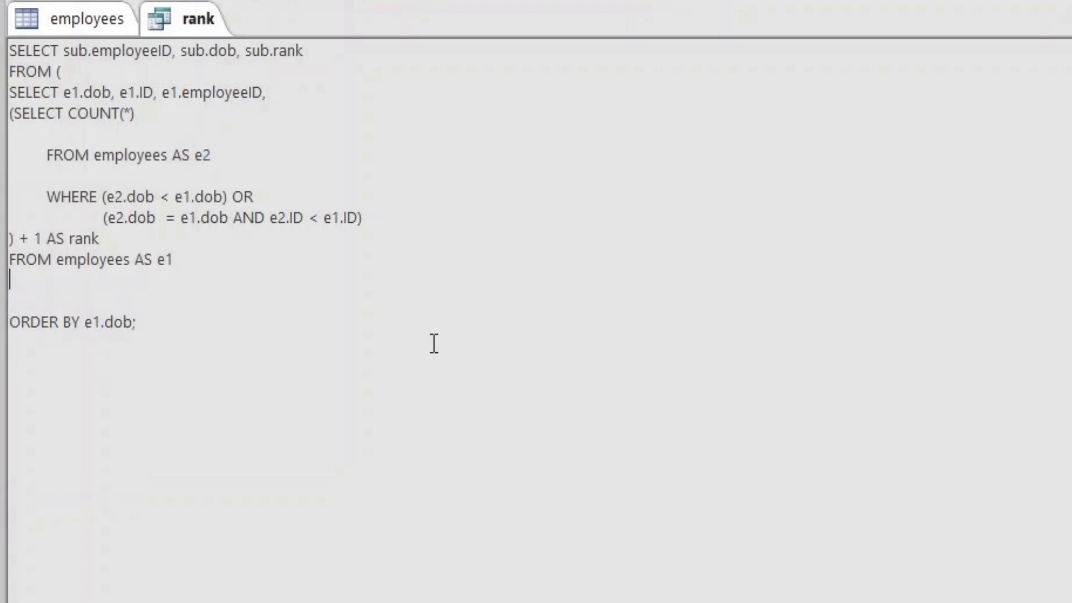
{"action": "type", "text": ") AS sub"}
Change the ORDER BY field from e1.dob to sub.rank.
{"action": "key", "text": "Down"}
{"action": "key", "text": "Down"}
{"action": "key", "text": "Right"}
{"action": "key", "text": "Delete"}
{"action": "key", "text": "Delete"}
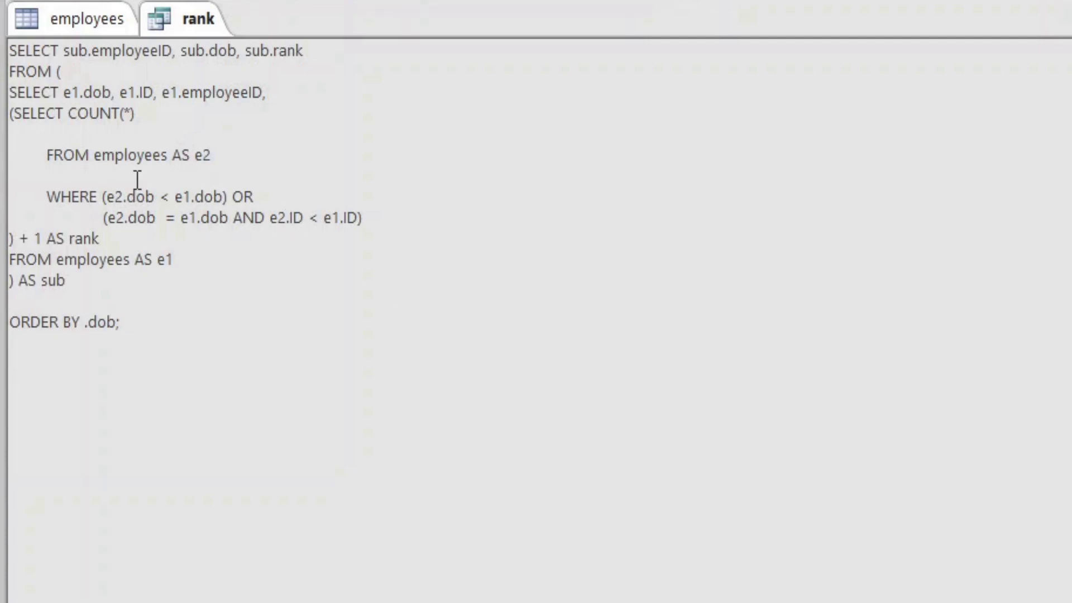
{"action": "type", "text": "sub"}
{"action": "key", "text": "Delete"}
{"action": "key", "text": "Delete"}
{"action": "key", "text": "Delete"}
{"action": "key", "text": "Delete"}
{"action": "type", "text": "rank"}
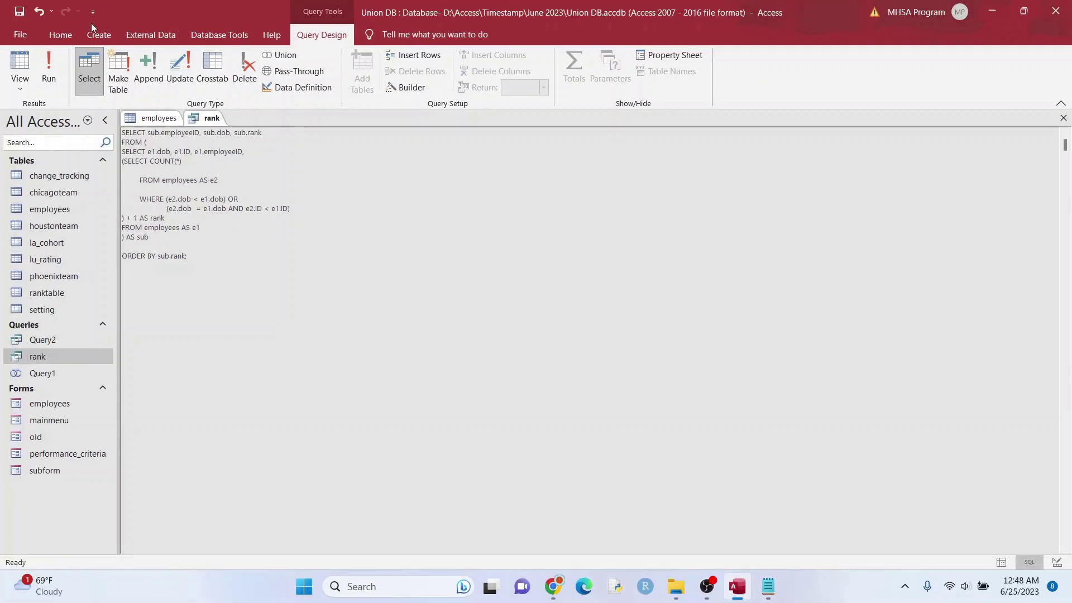
Run the query and check the employeeID and rank columns for unique ranks 1–12.
{"action": "left_click", "coordinate": [52, 66]}
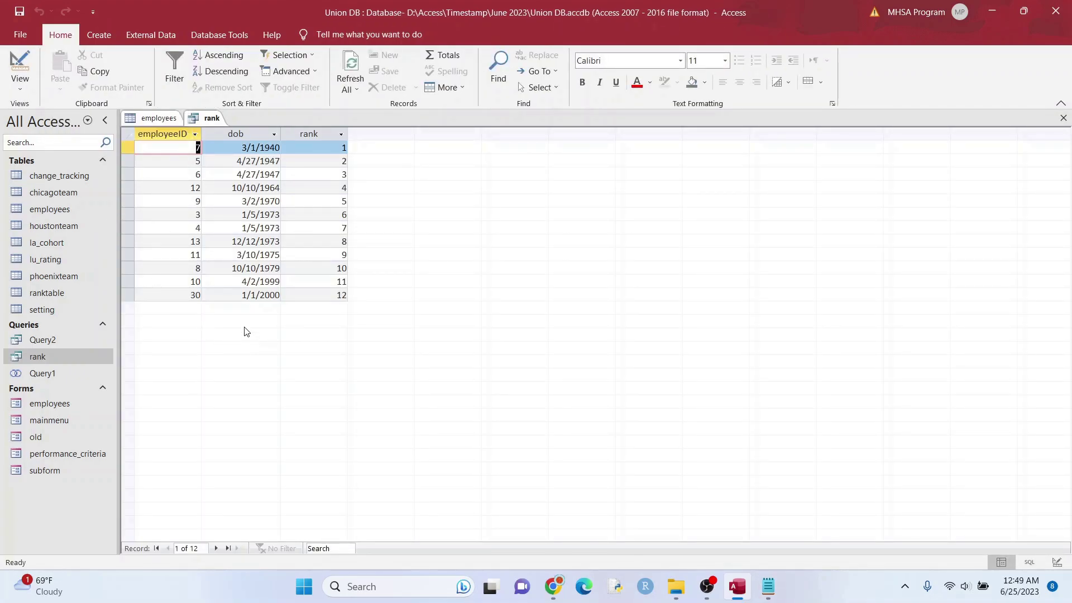
{"action": "left_click", "coordinate": [186, 136]}
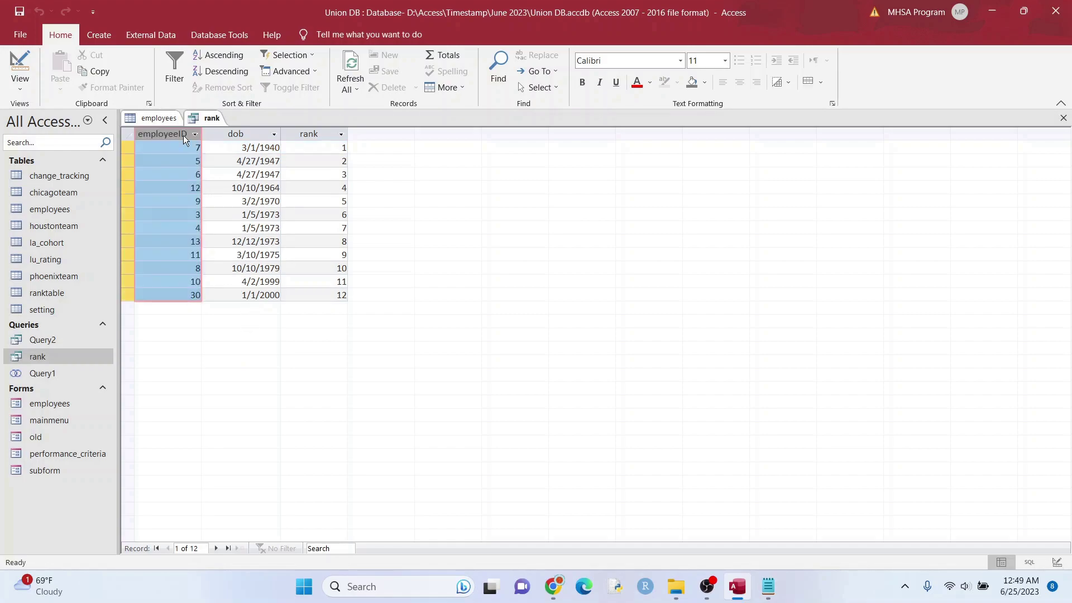
{"action": "left_click", "coordinate": [330, 133]}
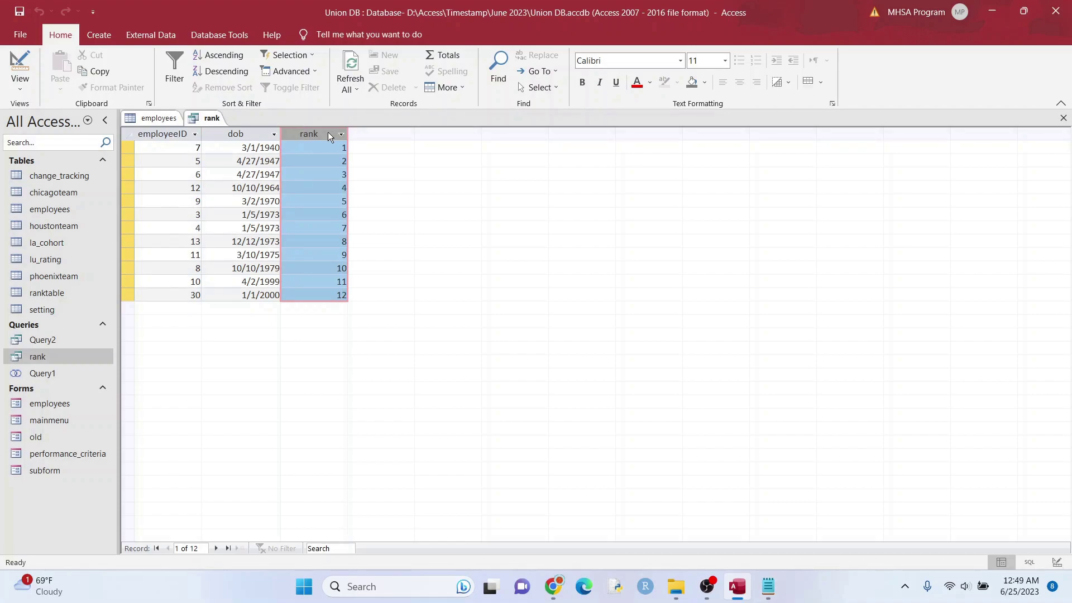
{"action": "left_click", "coordinate": [317, 148]}
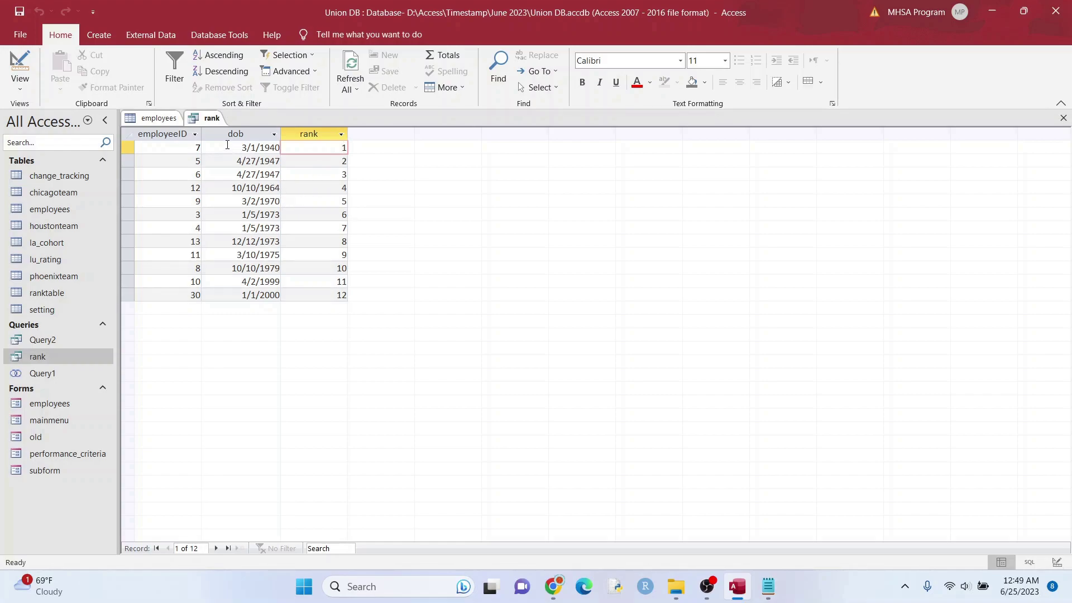
Save the rank query, then close it, leaving only the employees table open.
{"action": "right_click", "coordinate": [206, 121]}
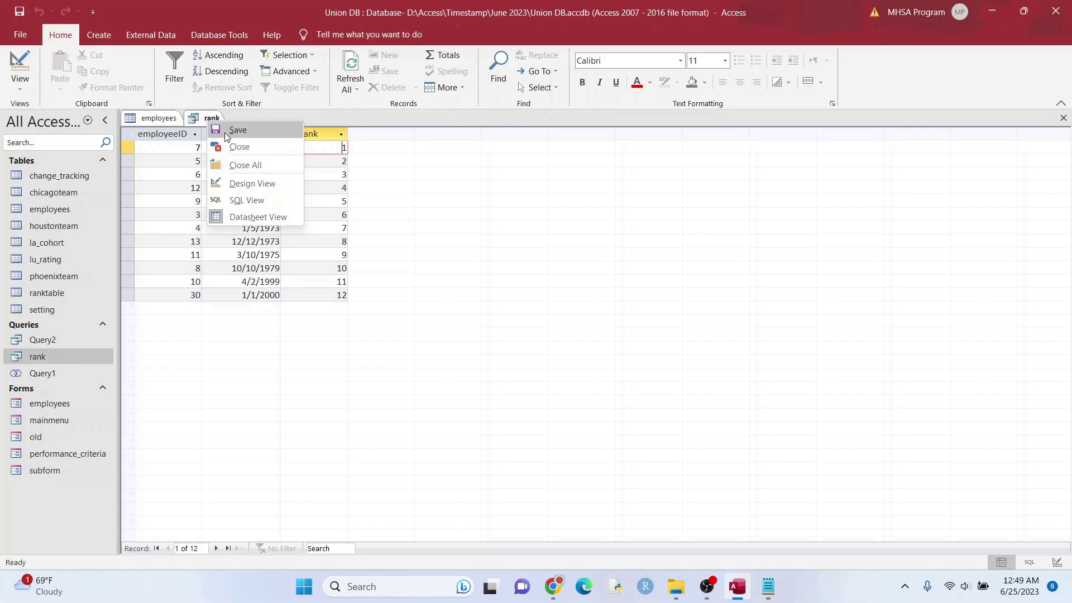
{"action": "left_click", "coordinate": [225, 133]}
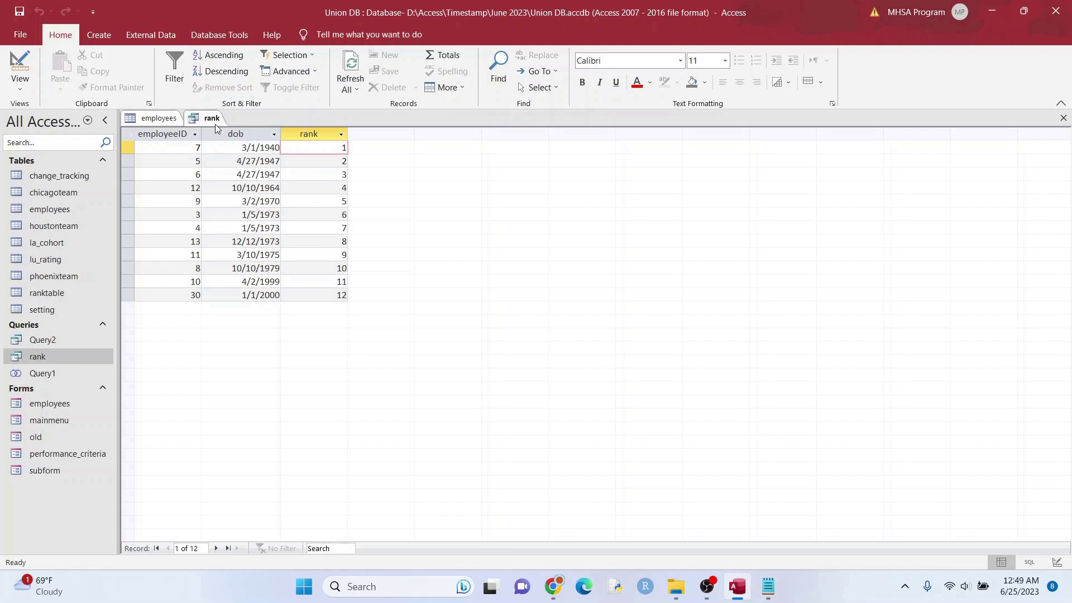
{"action": "right_click", "coordinate": [215, 123]}
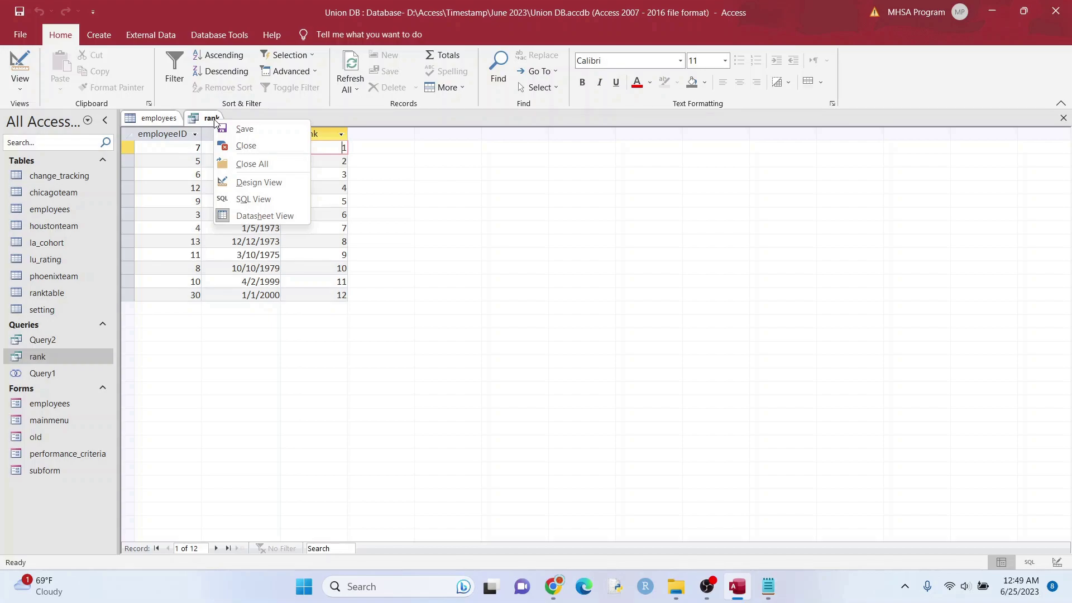
{"action": "left_click", "coordinate": [240, 147]}
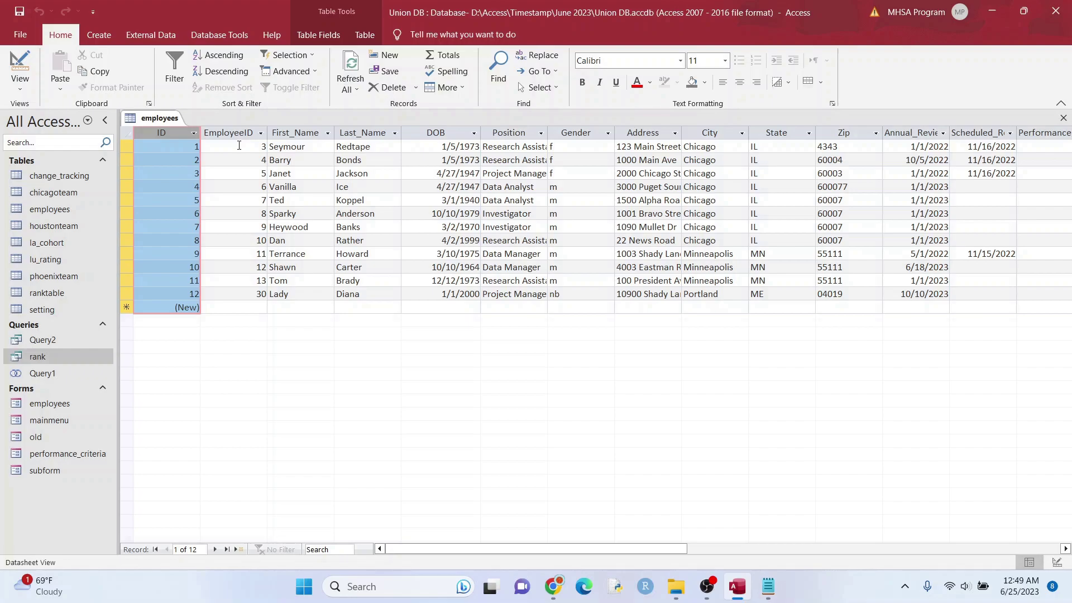